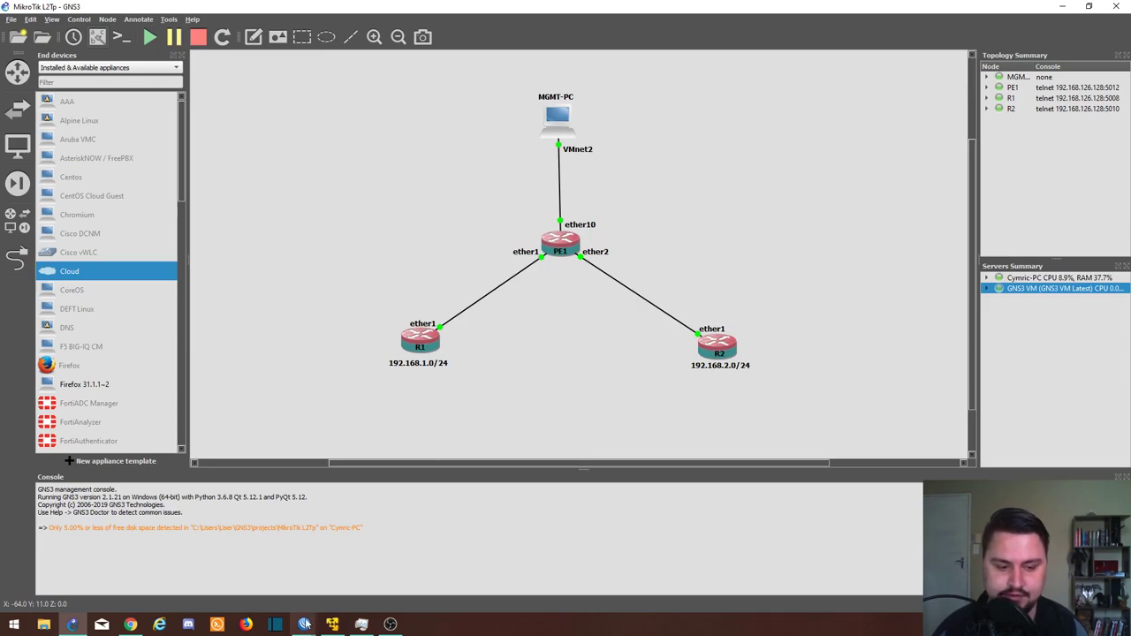
Step: Enable the router's L2TP server, keeping max MTU/MRU 1450 and the default-encryption profile
mouse_move(309, 625)
left_click(270, 591)
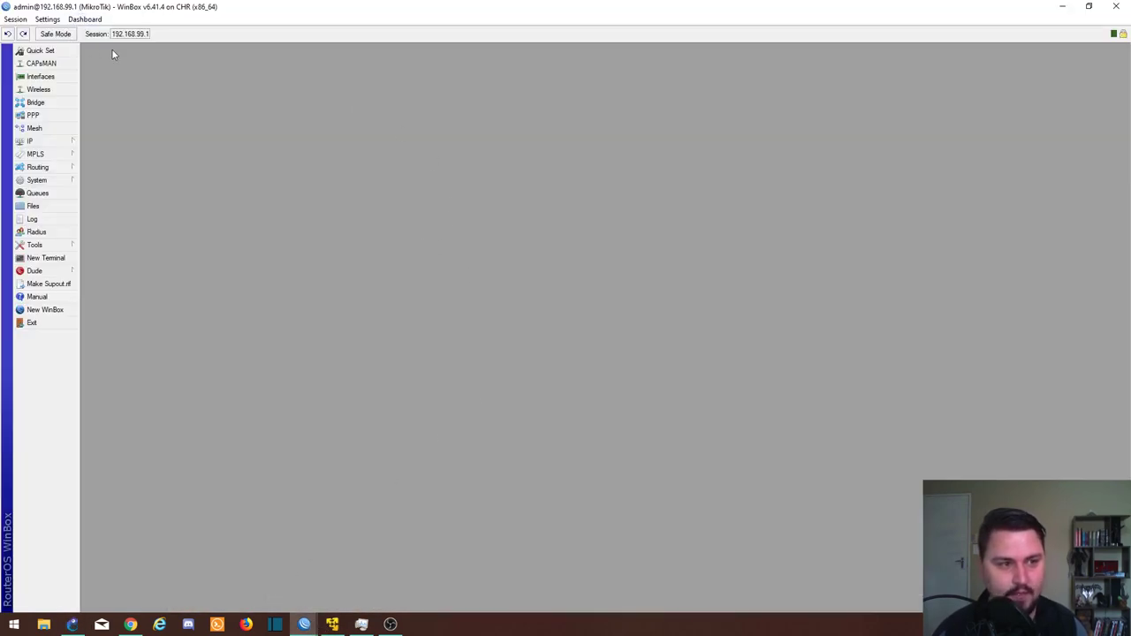
left_click(58, 118)
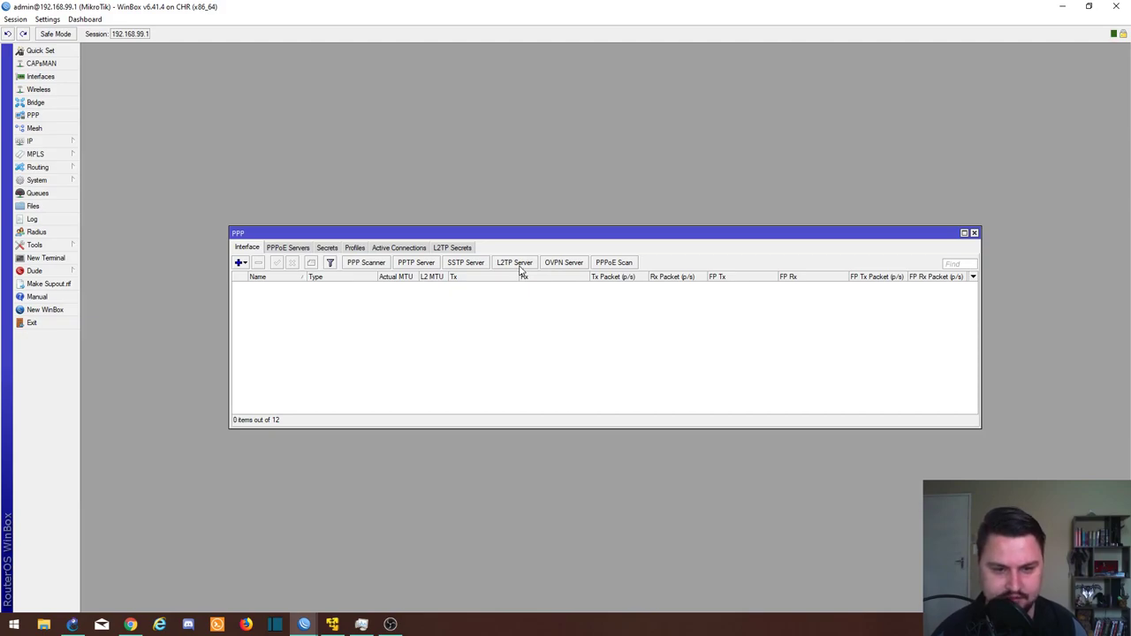
left_click(516, 263)
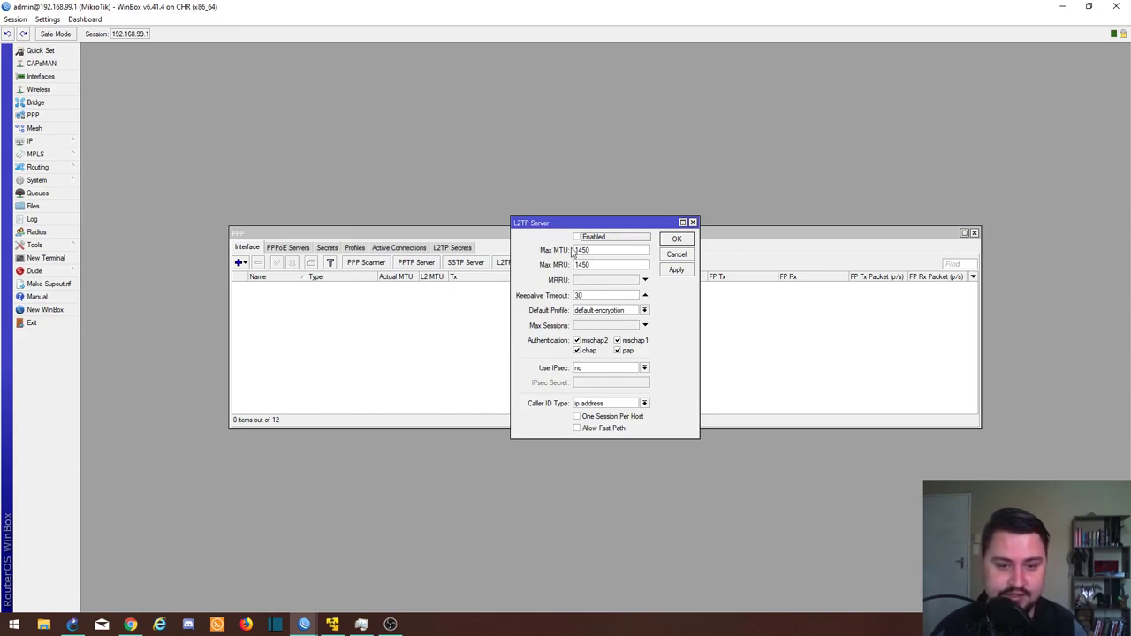
left_click(577, 237)
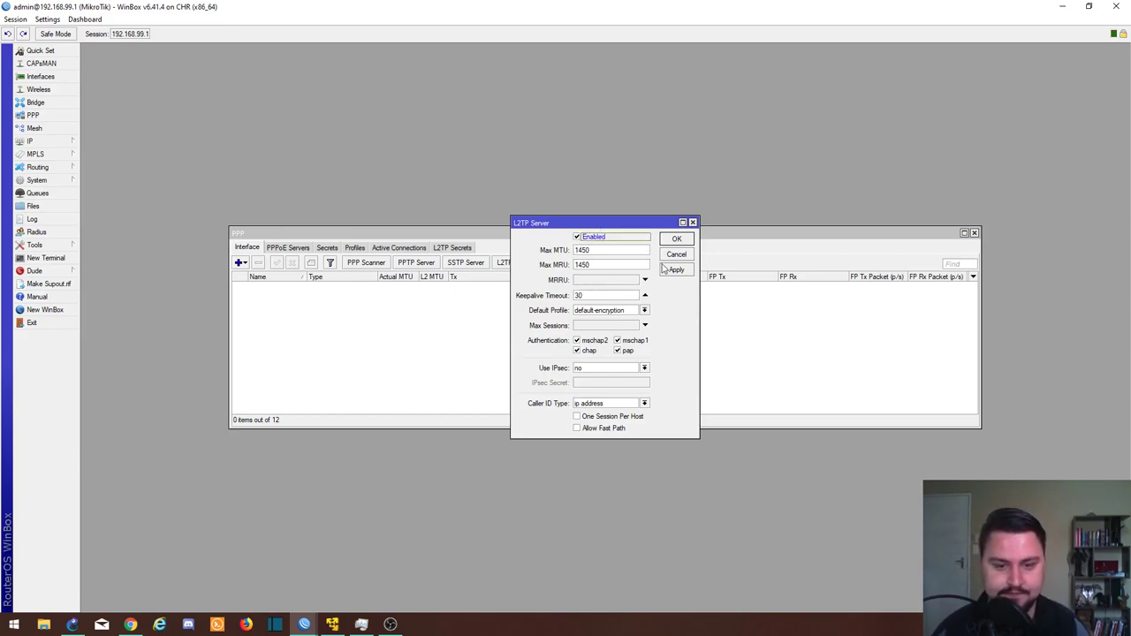
left_click(673, 271)
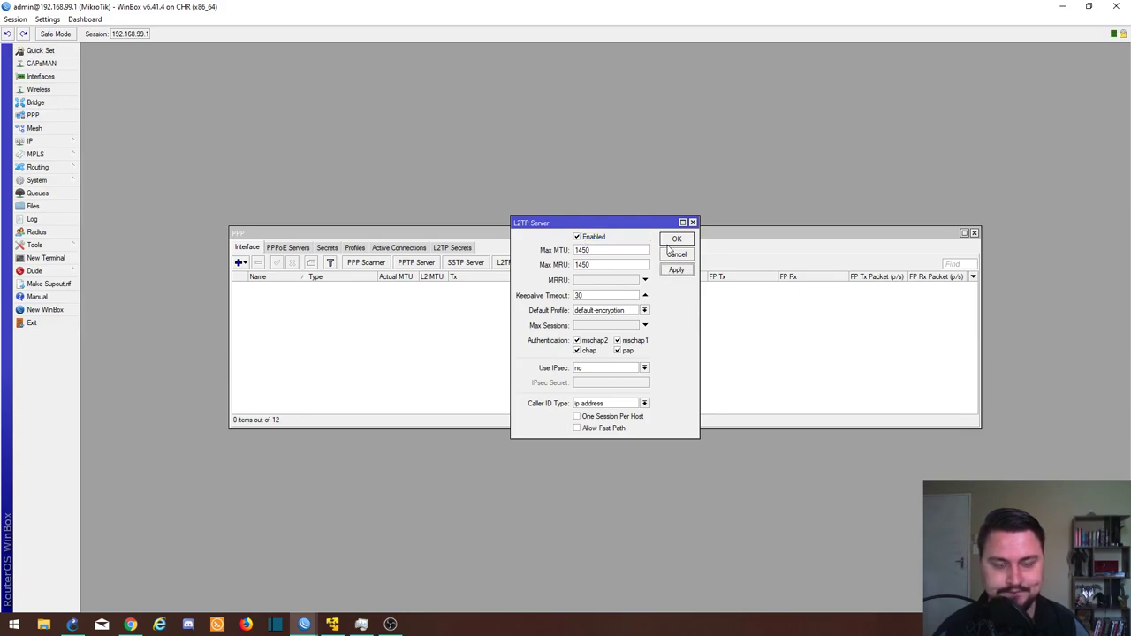
left_click(670, 241)
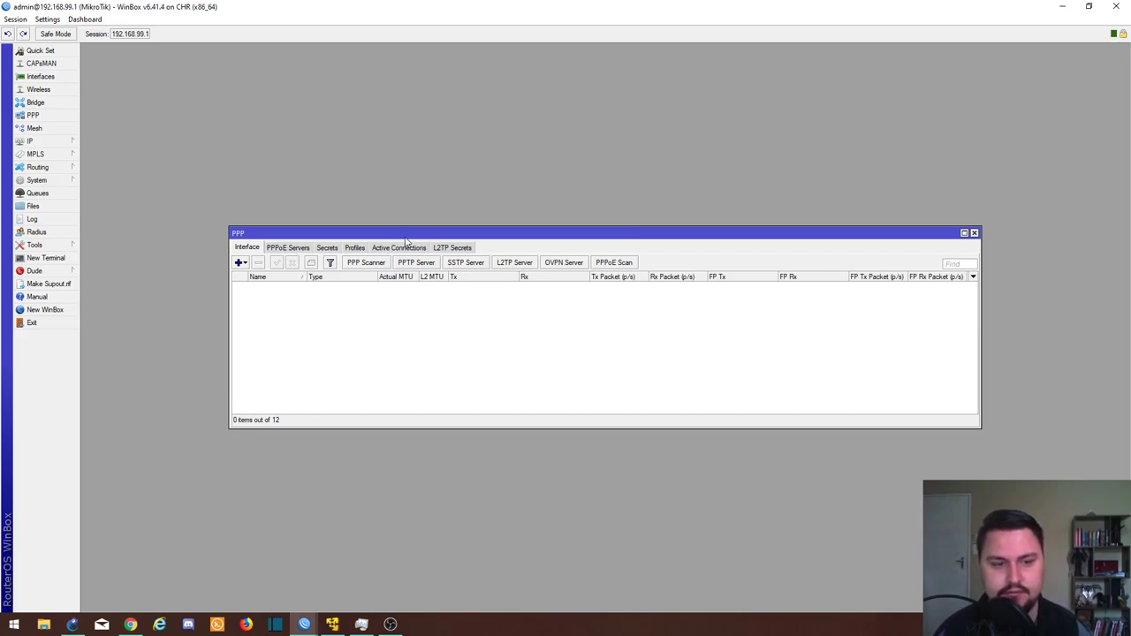
Step: Add and apply PPP profile 'R1_L2TP' with local address 10.1.0.1 and remote 10.1.0.2
left_click(360, 251)
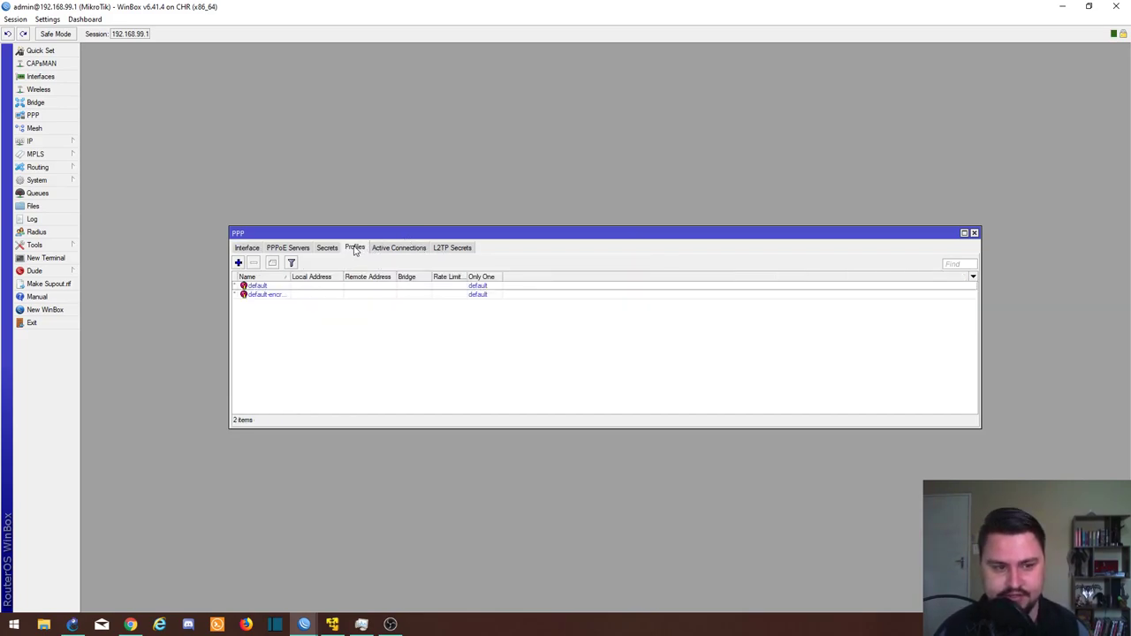
left_click(237, 264)
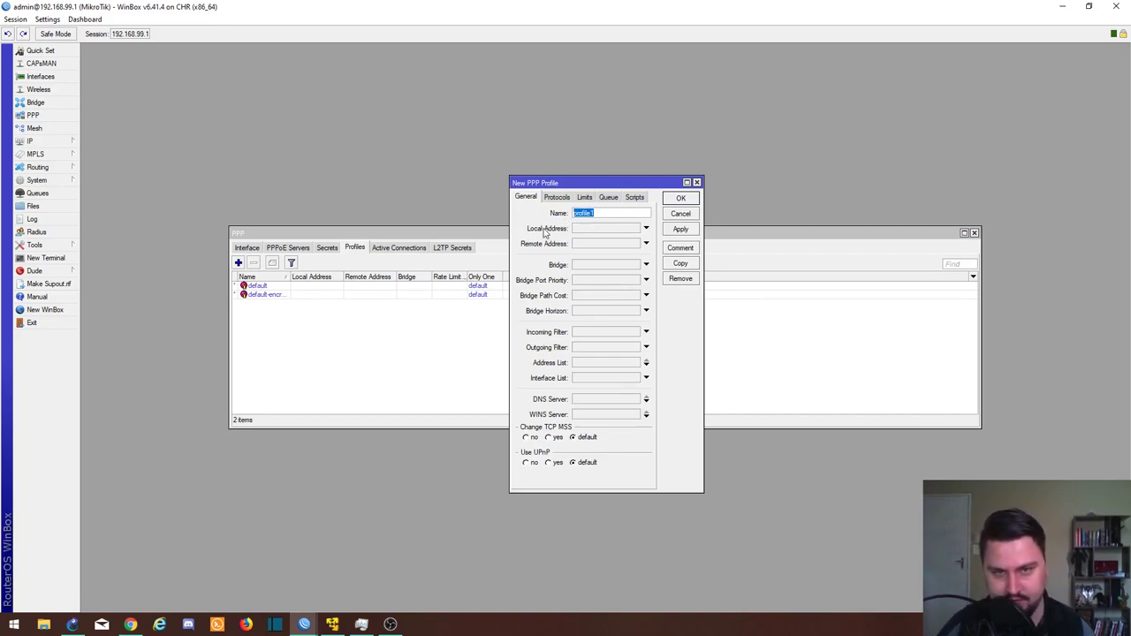
key("BackSpace")
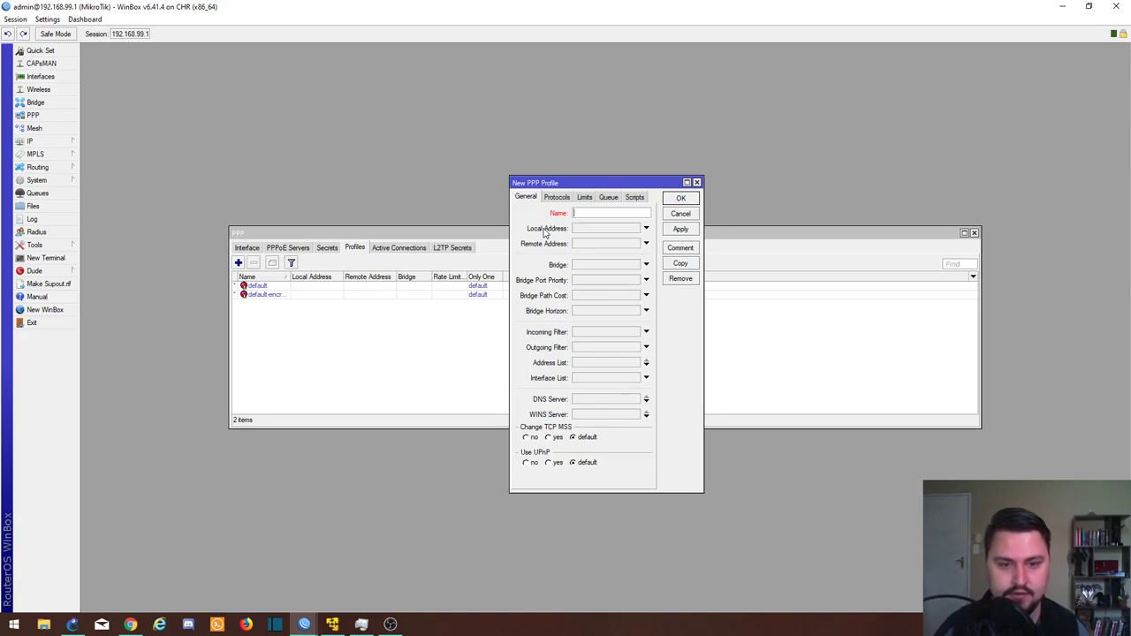
type("R1_L")
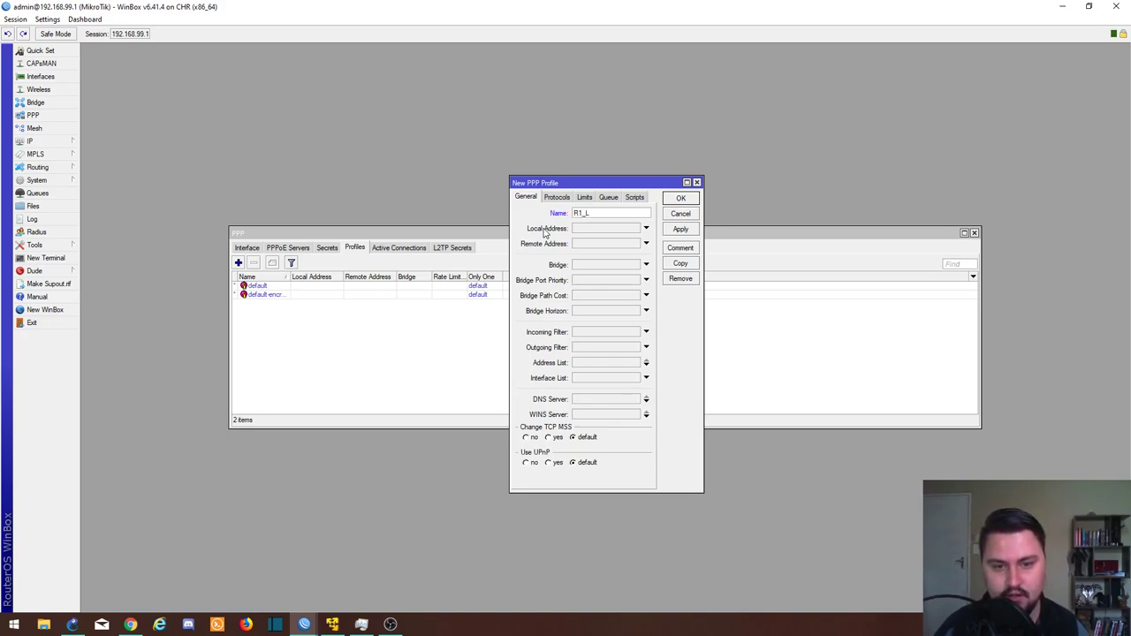
type("2TP")
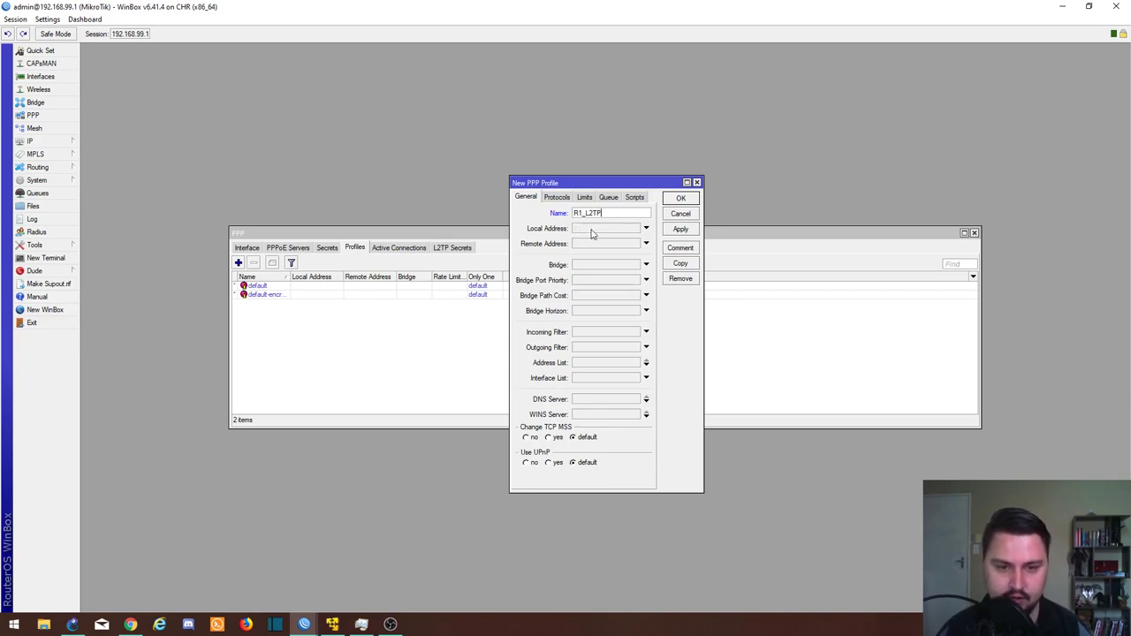
left_click(593, 230)
type("10.1.0")
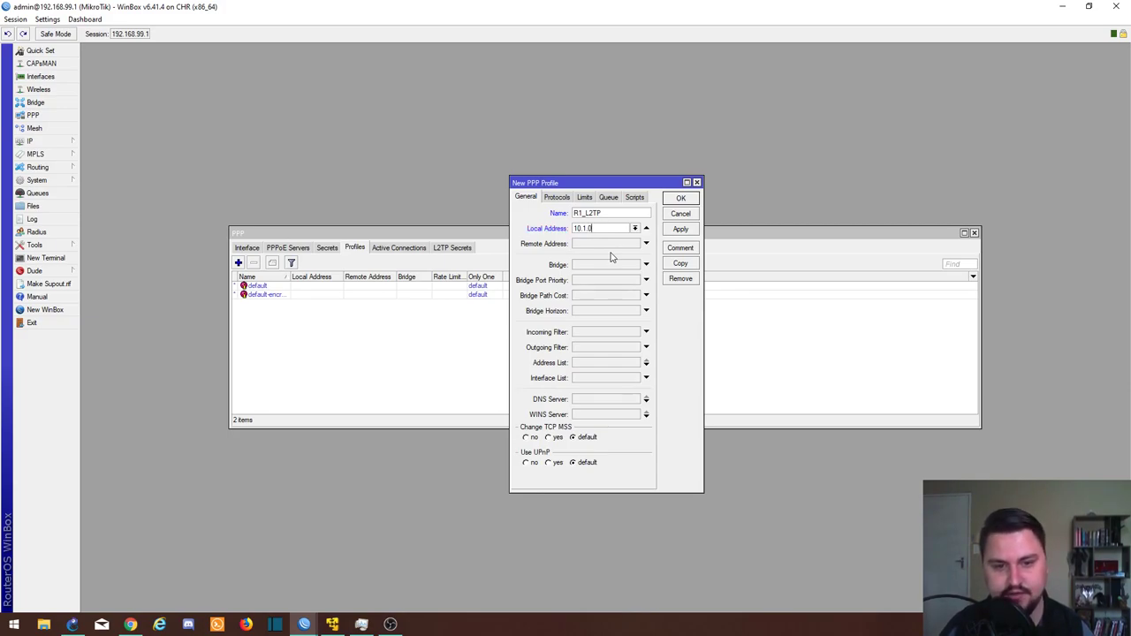
type(".1")
key("Tab")
type("10.1.0.2")
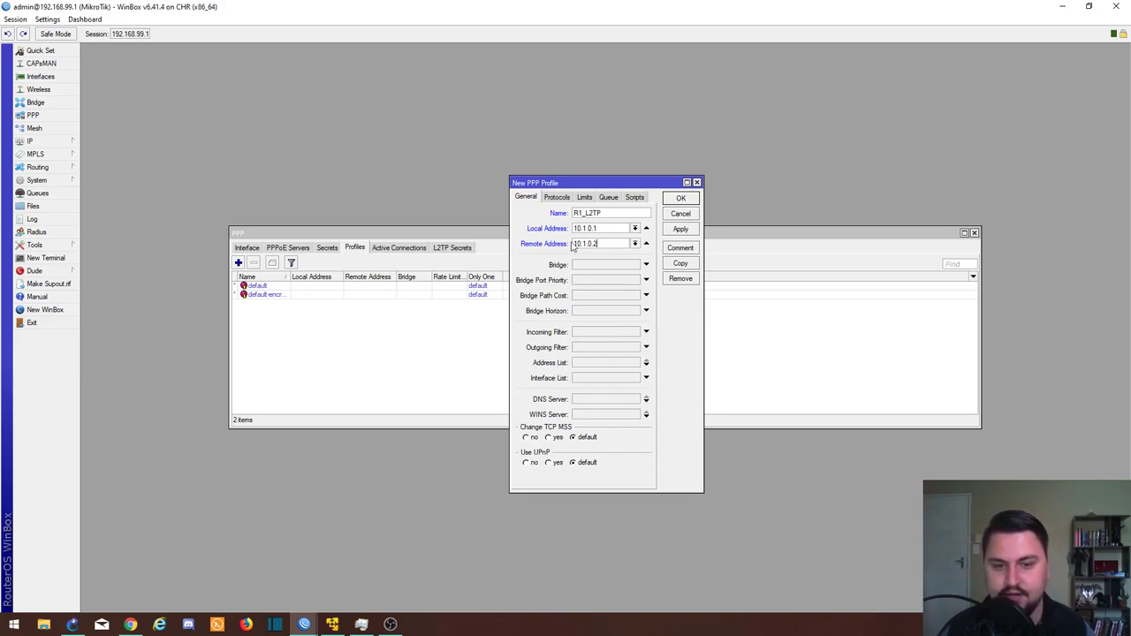
left_click(681, 231)
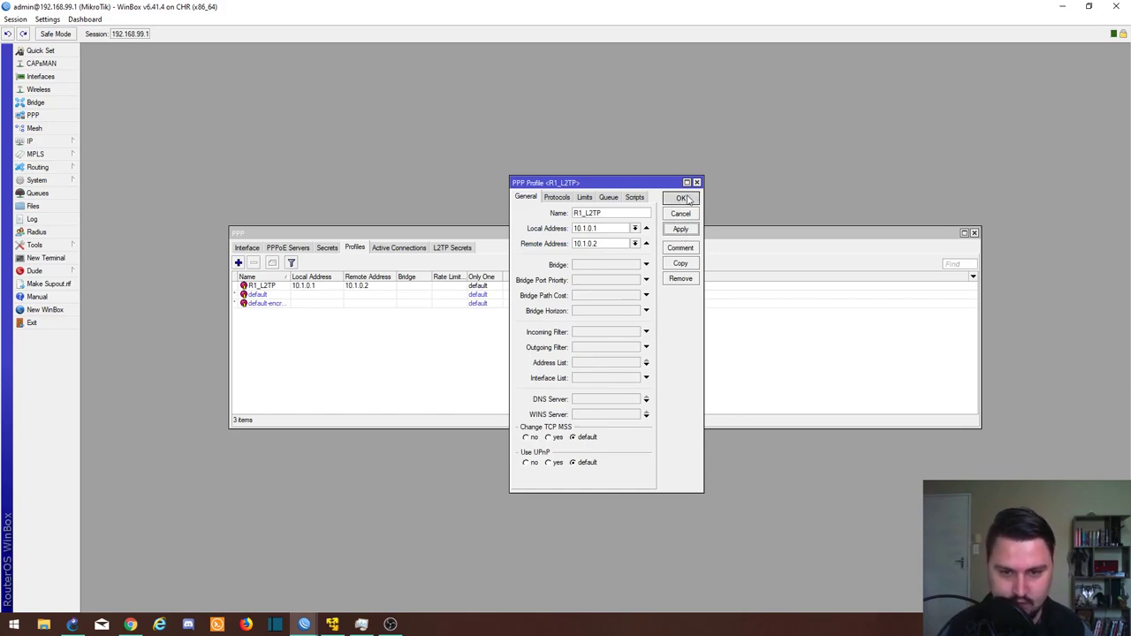
Step: Save PPP profile 'R2_L2TP' with local 10.1.0.3 and remote 10.1.0.4, then view Secrets
left_click(681, 200)
left_click(237, 262)
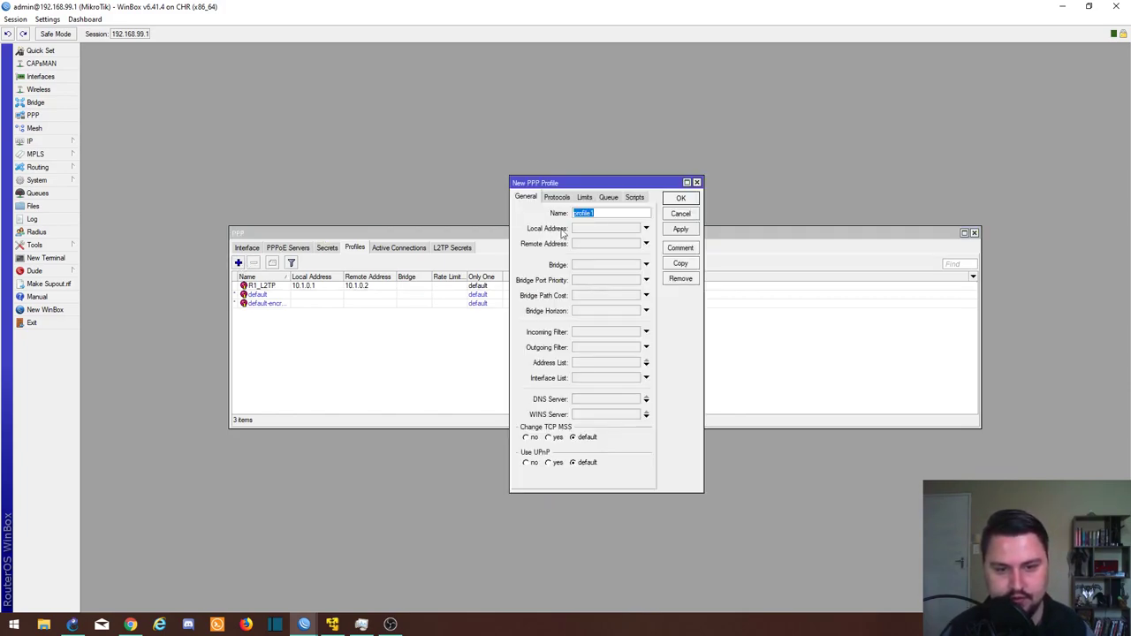
type("R2_L2TP")
key("Tab")
type("10")
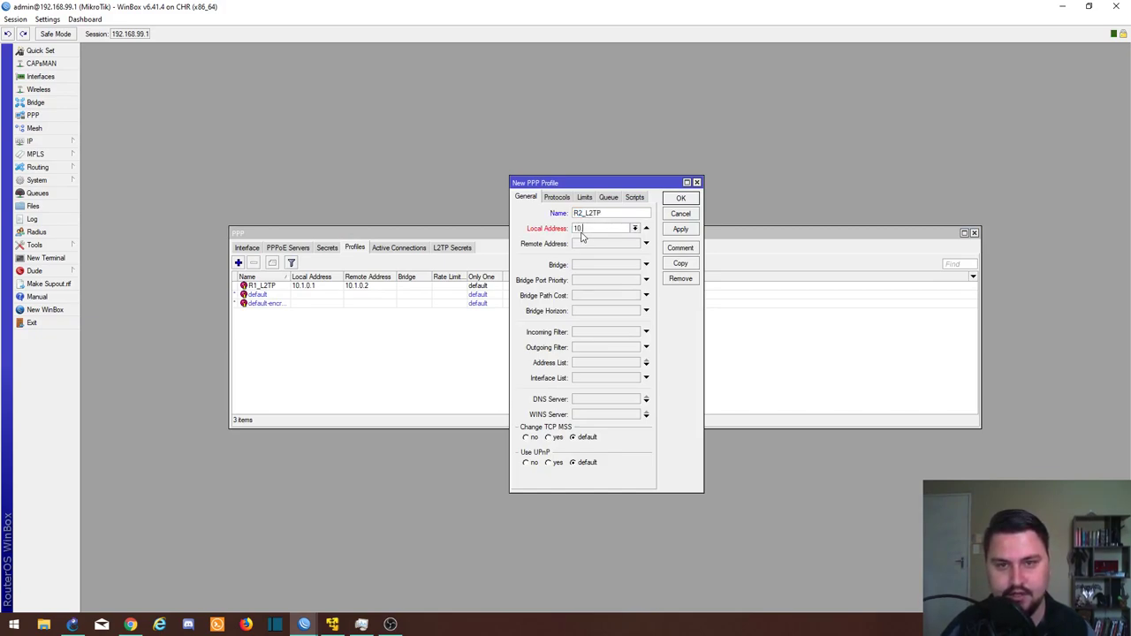
type(".1.0.3")
key("Tab")
type("10.1.0.4")
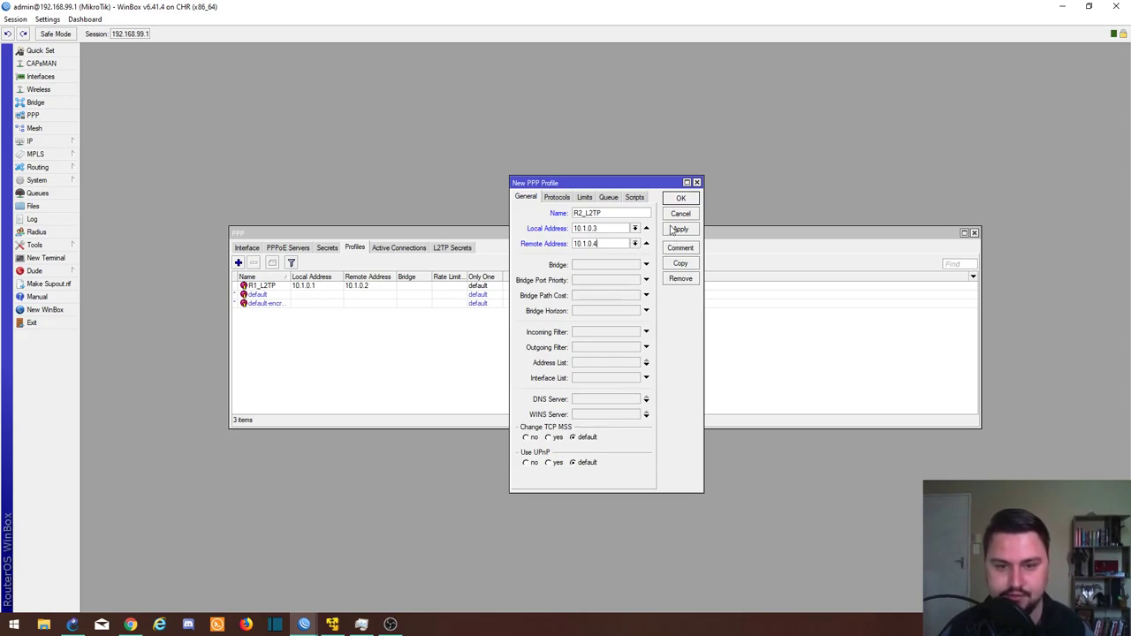
left_click(678, 230)
left_click(675, 201)
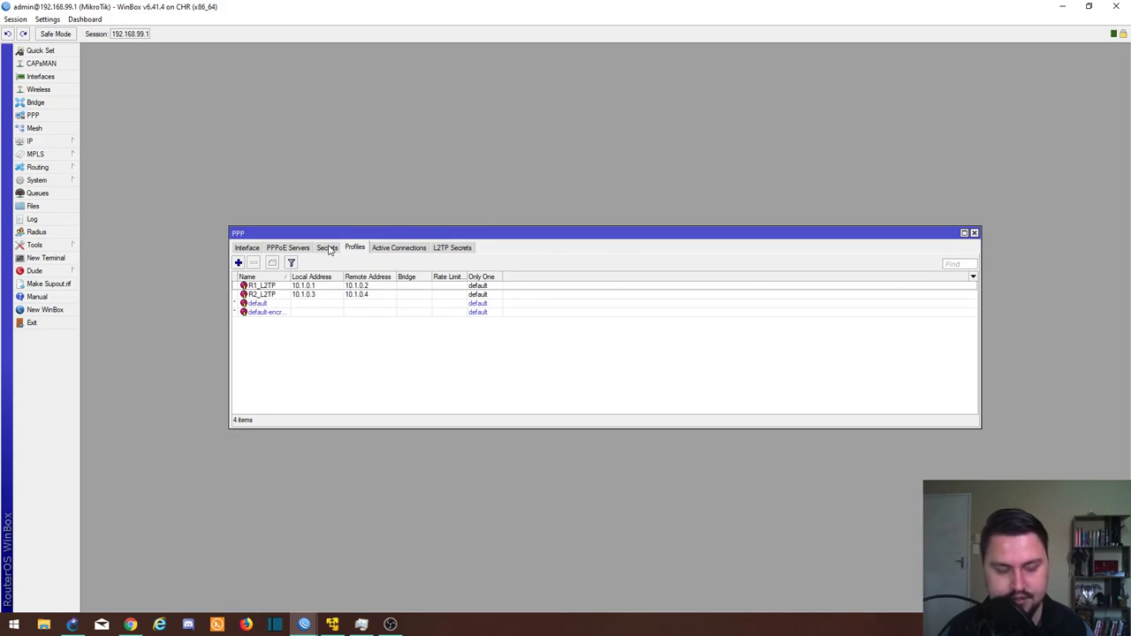
left_click(327, 249)
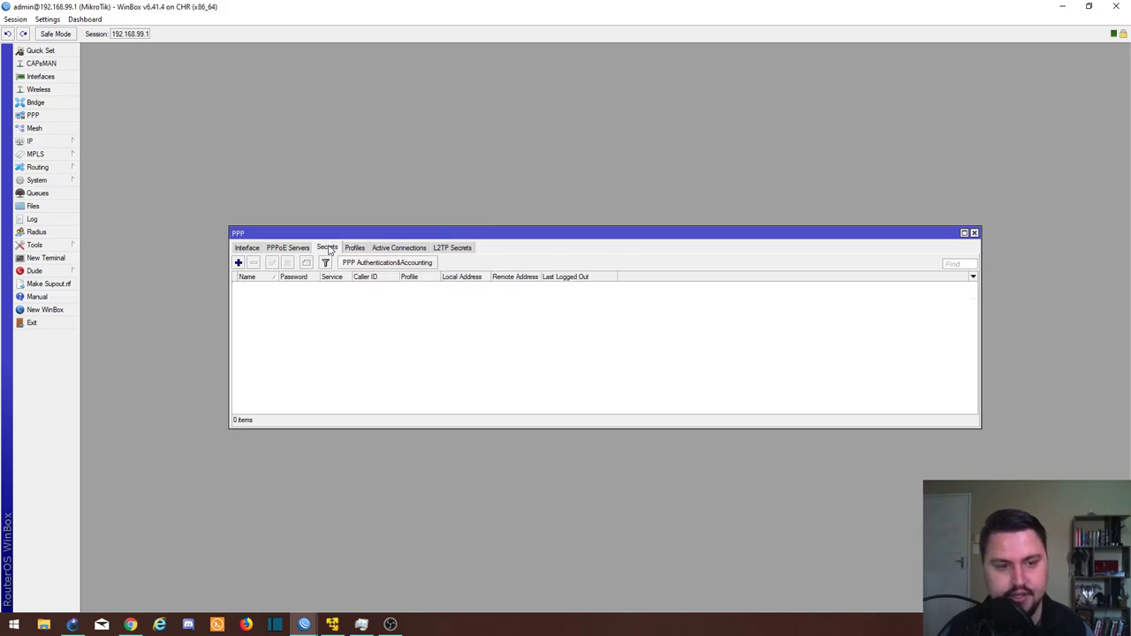
Step: Begin a new PPP secret named R1_L2TP and fill in its password
left_click(238, 263)
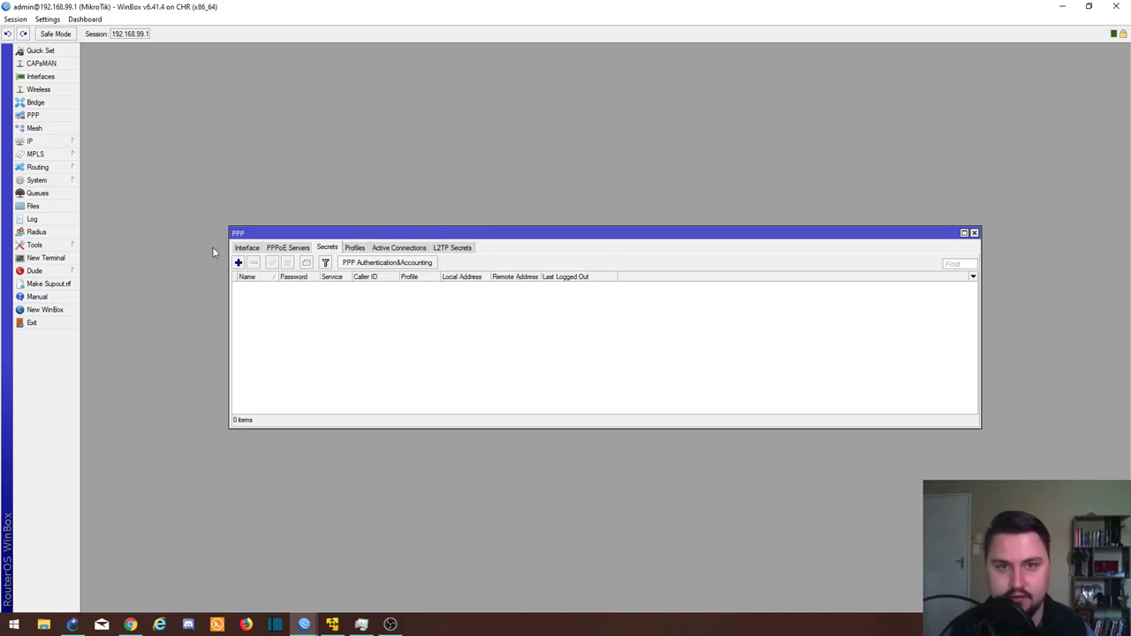
left_click(237, 263)
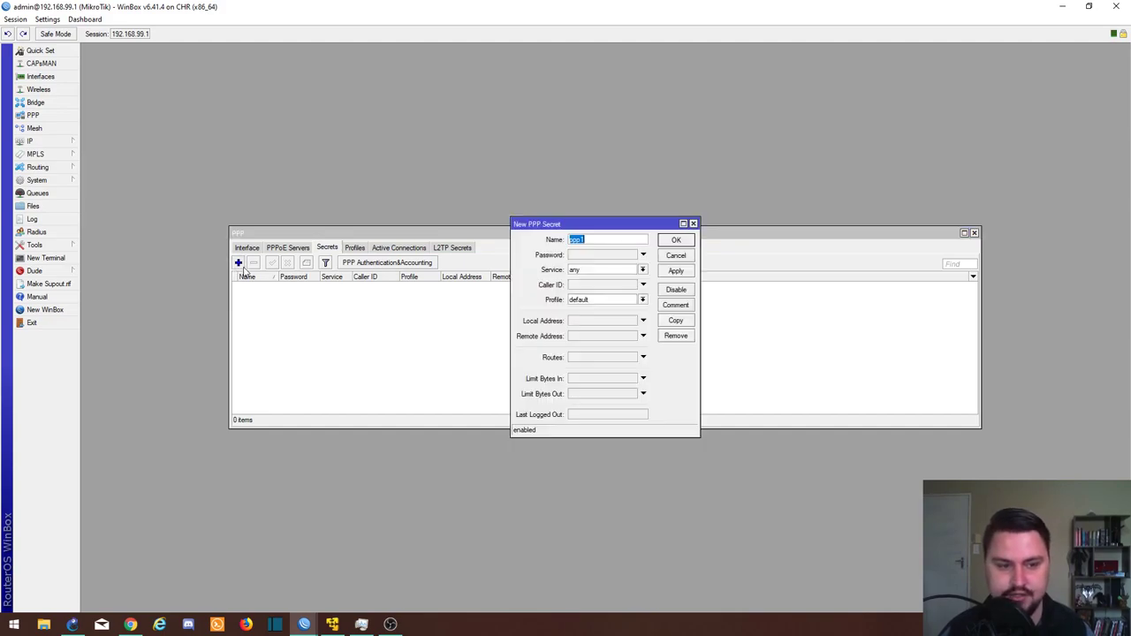
type("R1_L2TP")
left_click(601, 256)
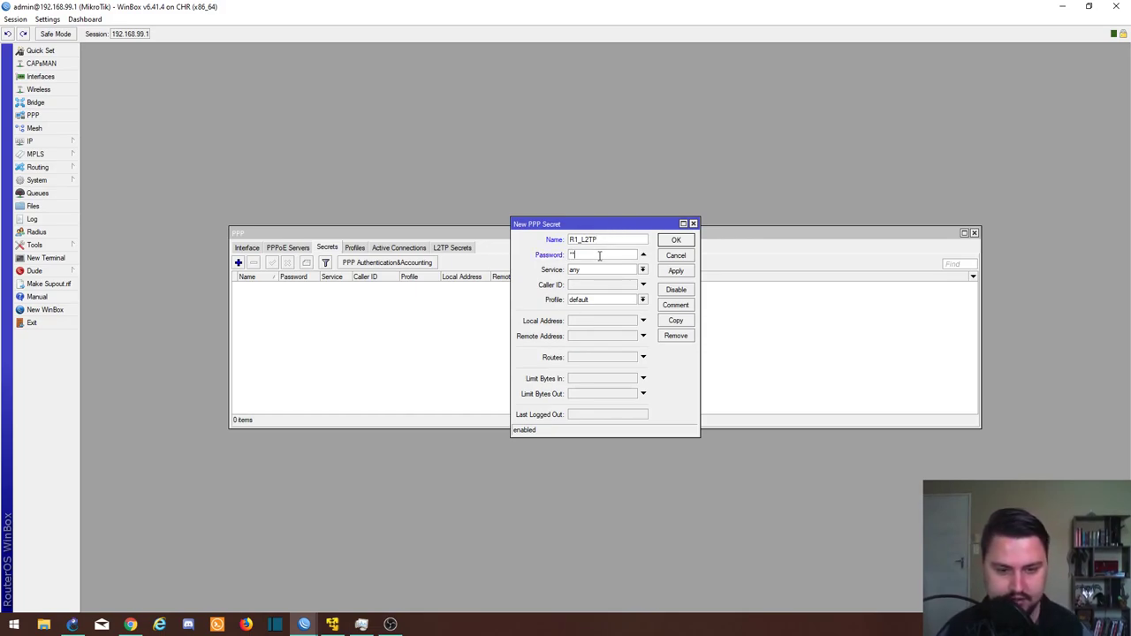
type("123456")
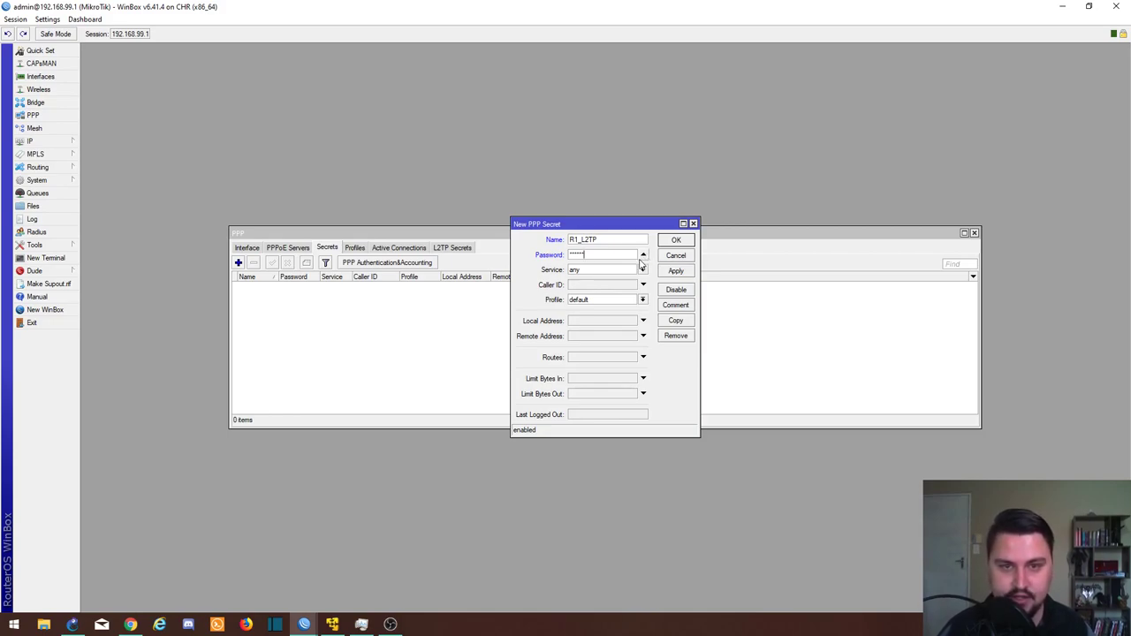
left_click(633, 275)
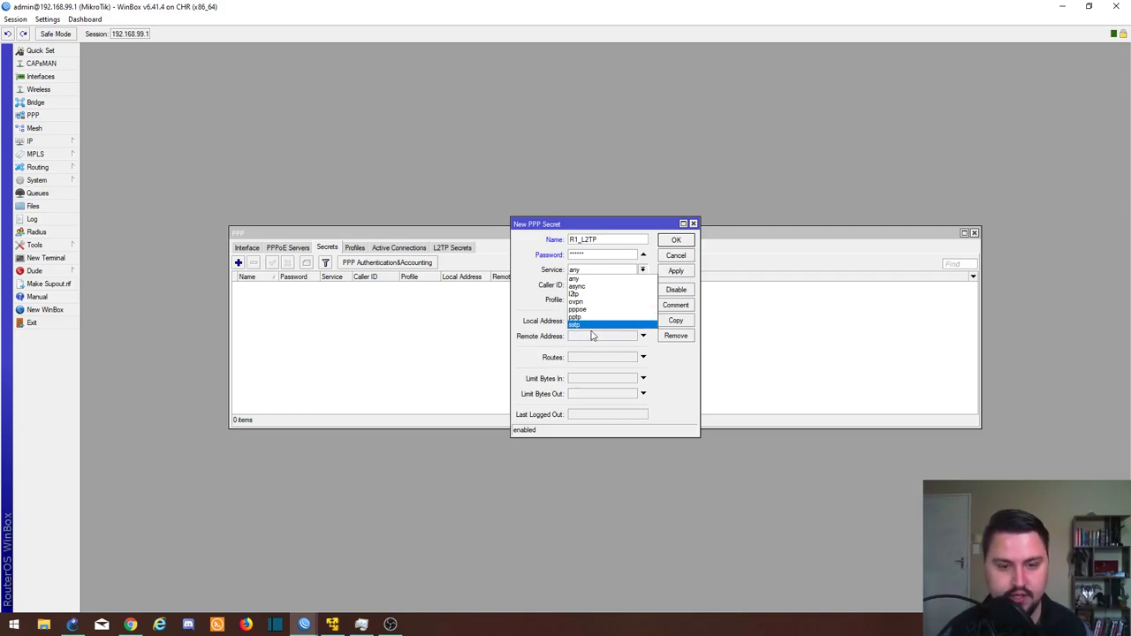
Step: Set the R1_L2TP secret's service to l2tp and profile to R1_L2TP, then apply
left_click(579, 295)
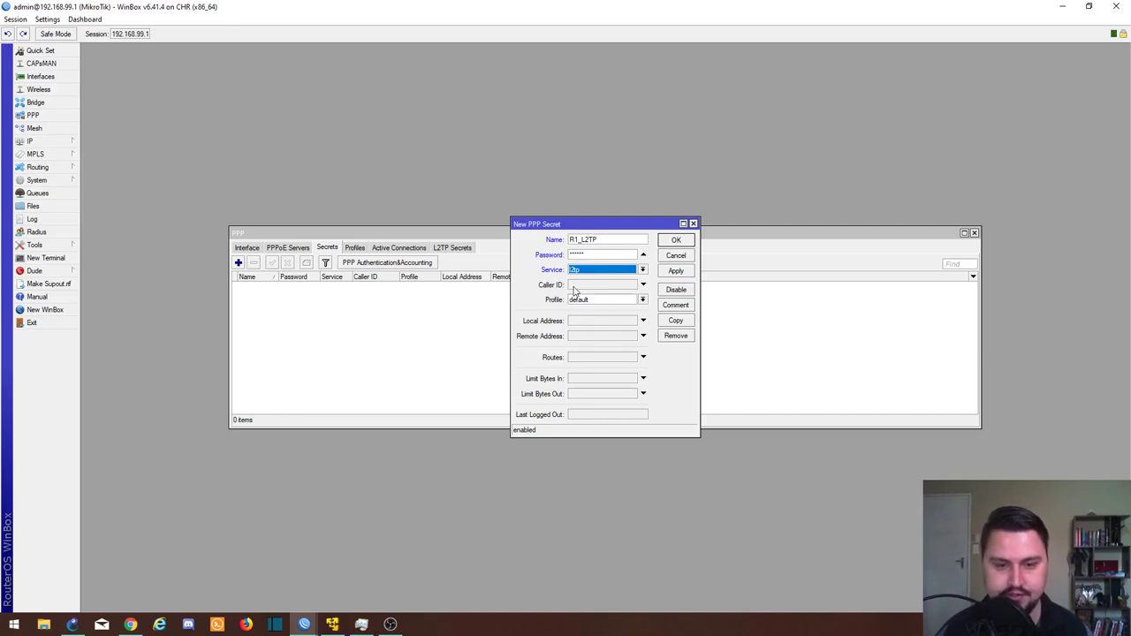
left_click(611, 303)
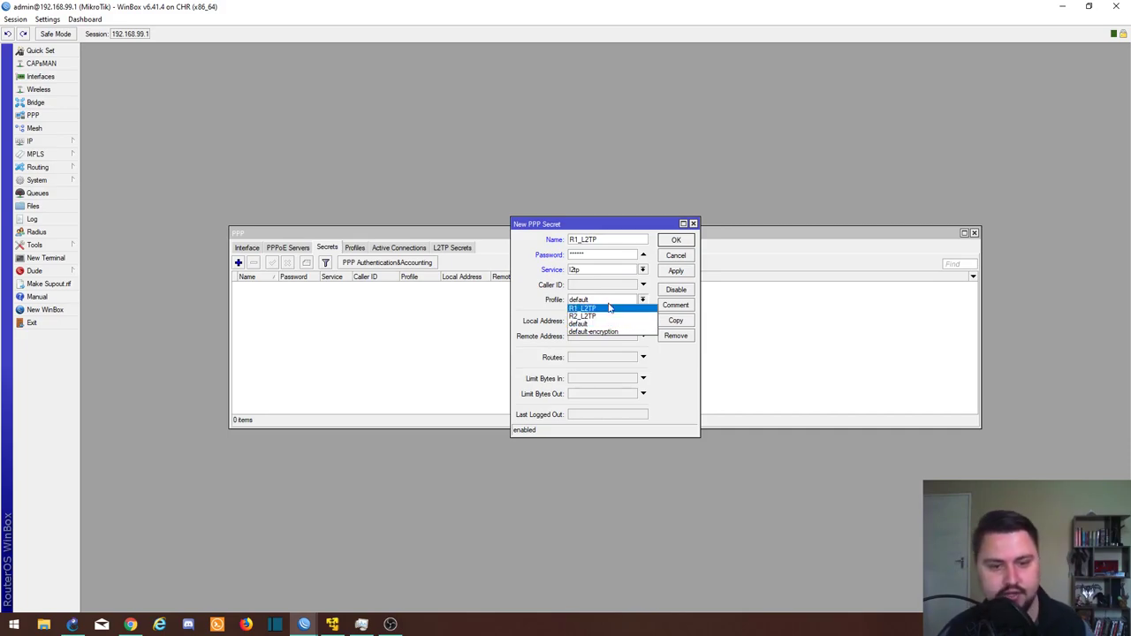
left_click(599, 307)
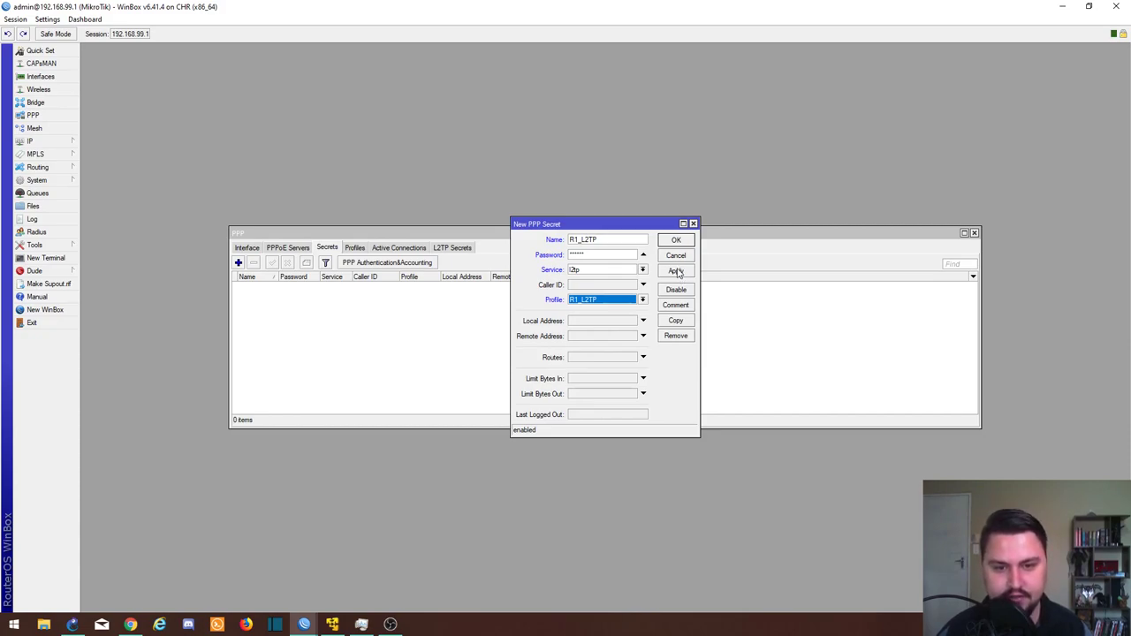
left_click(676, 272)
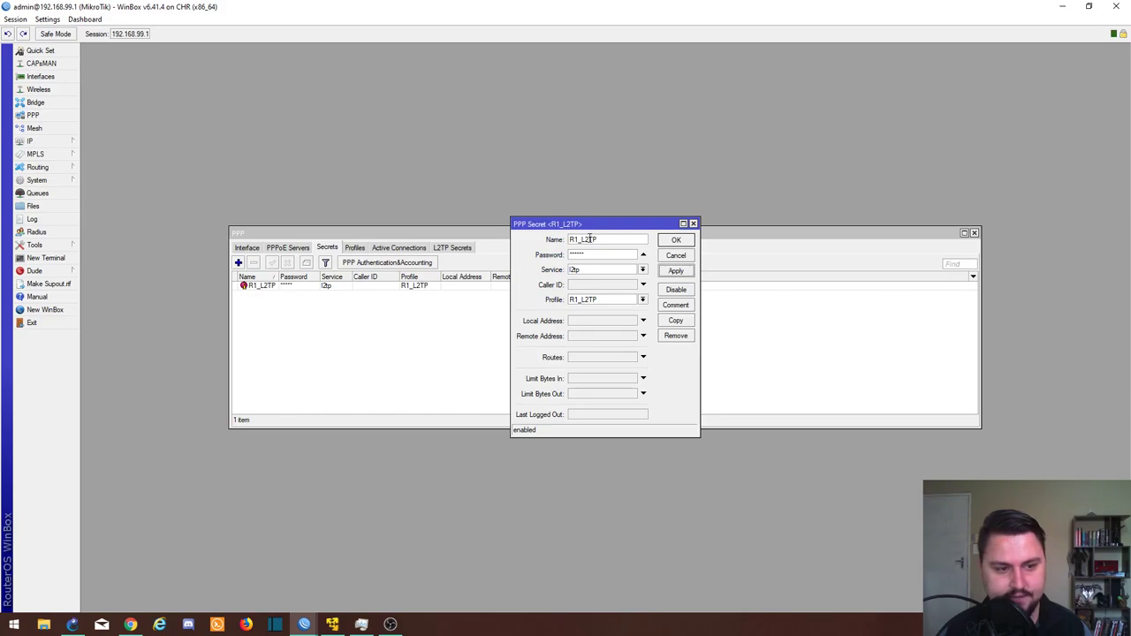
Step: Add PPP secret R2_L2TP with a password, service l2tp and profile R2_L2TP
left_click(676, 240)
left_click(238, 263)
type("R2_L2TP")
key("Tab")
type("123456")
left_click(614, 270)
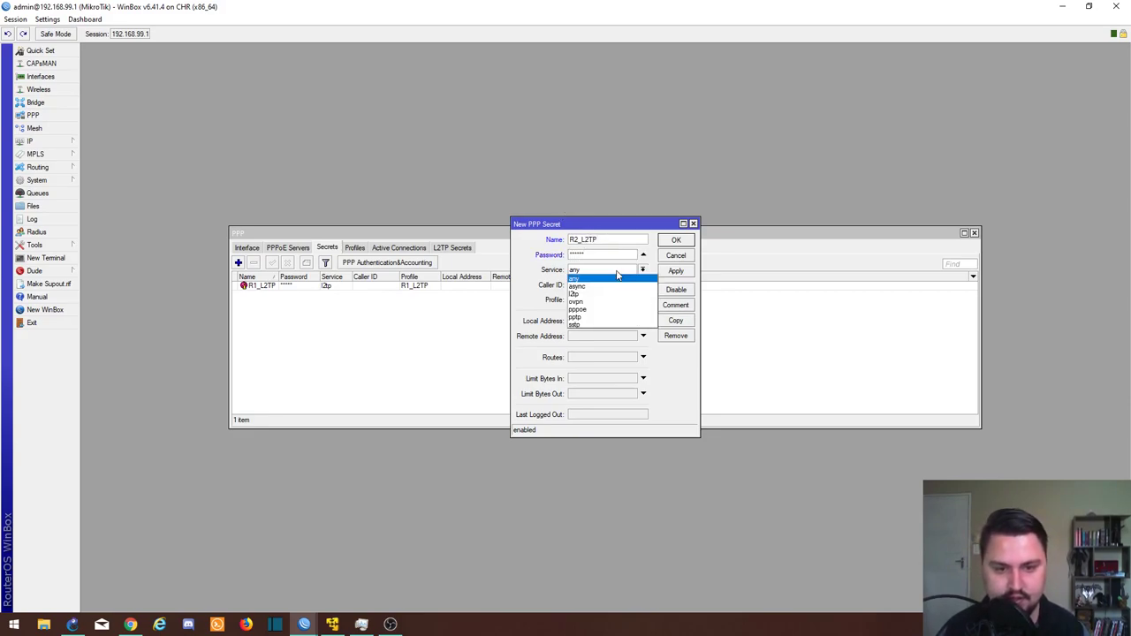
left_click(609, 294)
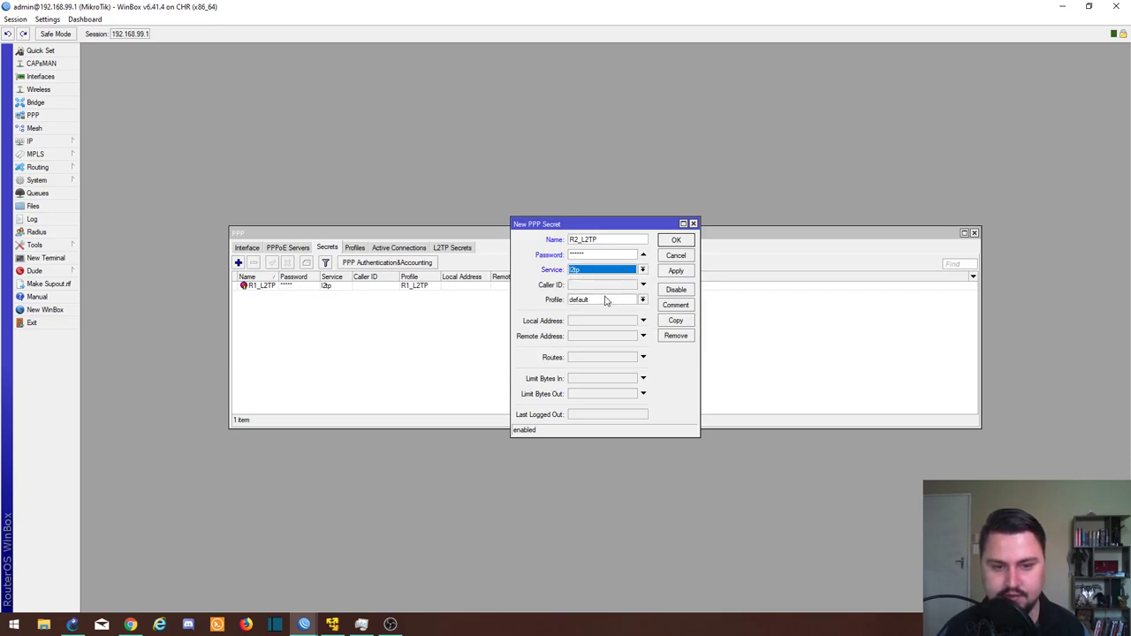
left_click(606, 300)
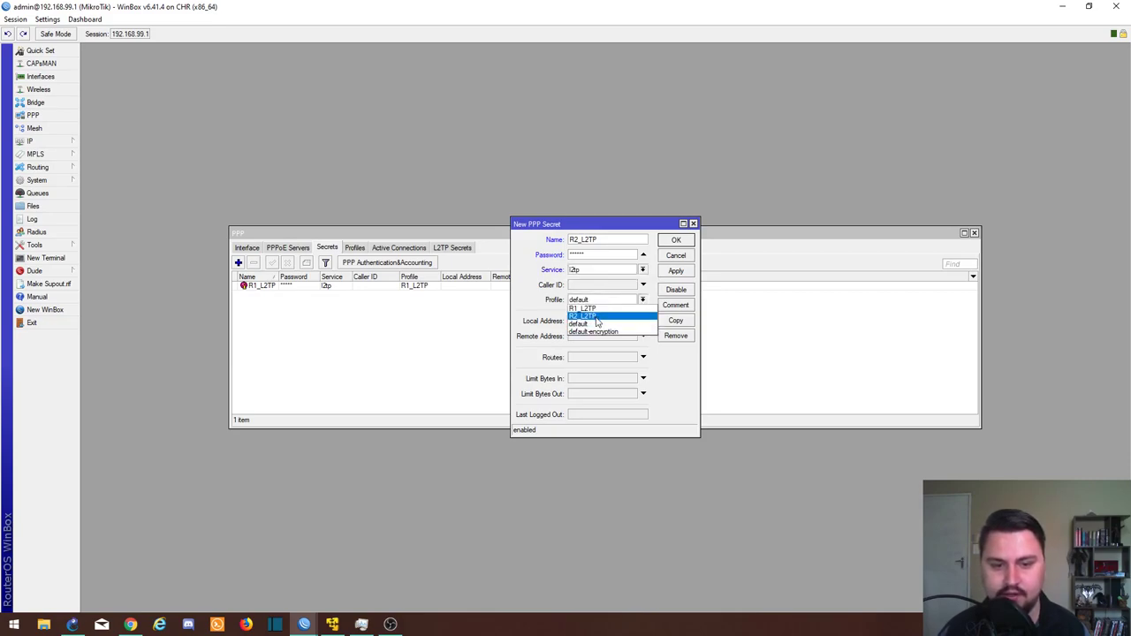
left_click(597, 316)
left_click(688, 271)
left_click(675, 240)
Step: Browse the PPP tabs and return to the PPP interface list
left_click(351, 250)
left_click(333, 249)
left_click(306, 249)
left_click(253, 249)
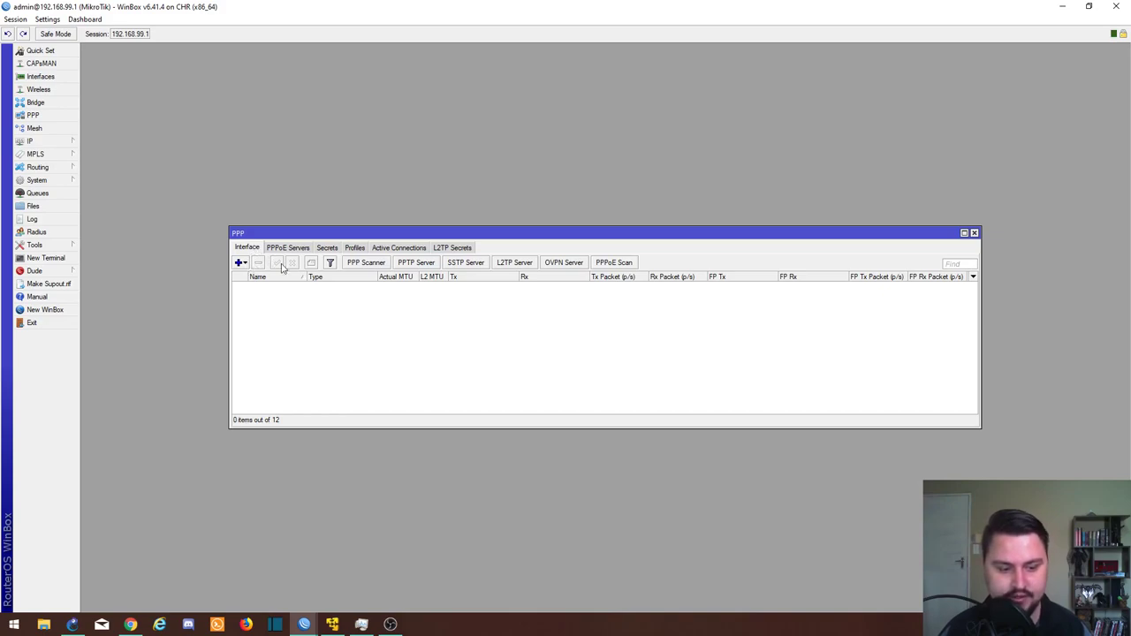
Step: In IP > Routes, add a static route to 192.168.1.0/24 via gateway 10.1.0.2
left_click(305, 625)
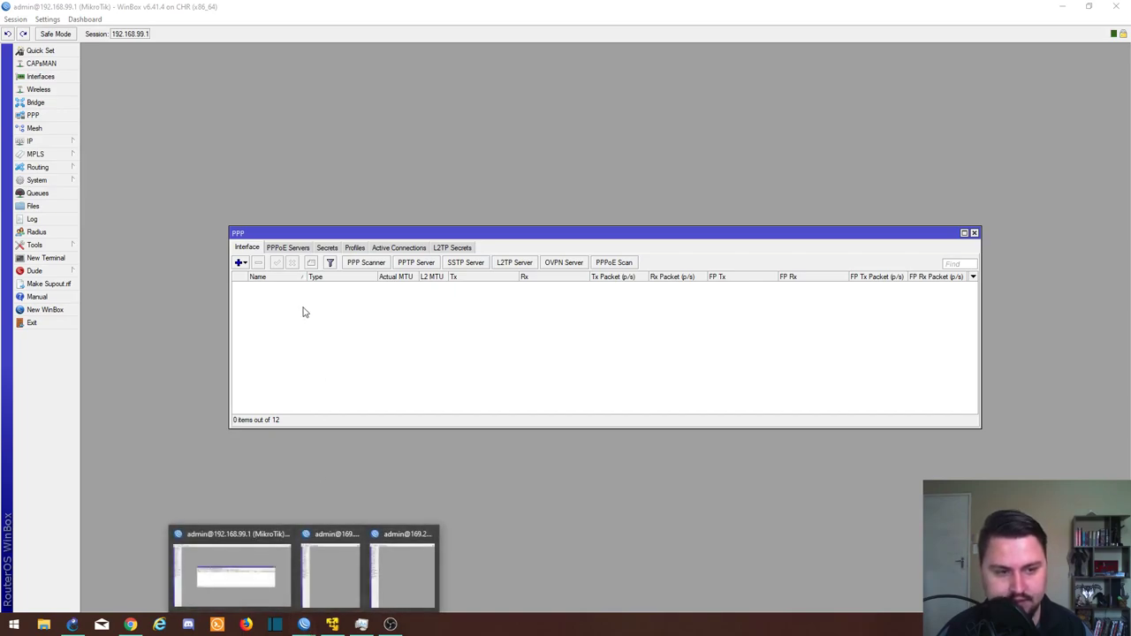
left_click(55, 145)
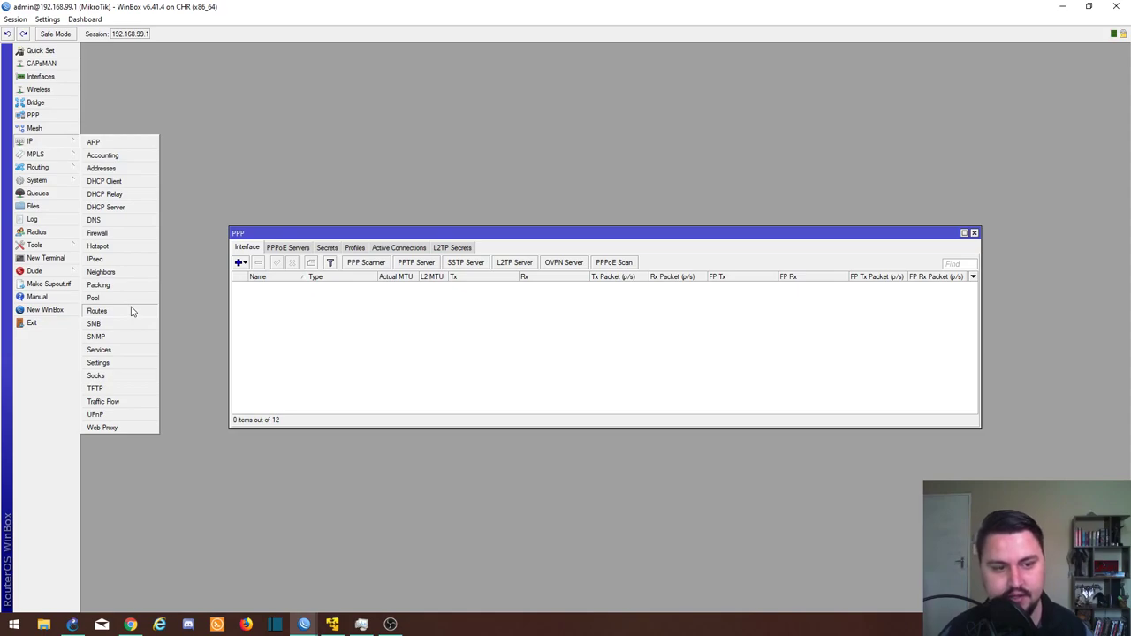
left_click(97, 310)
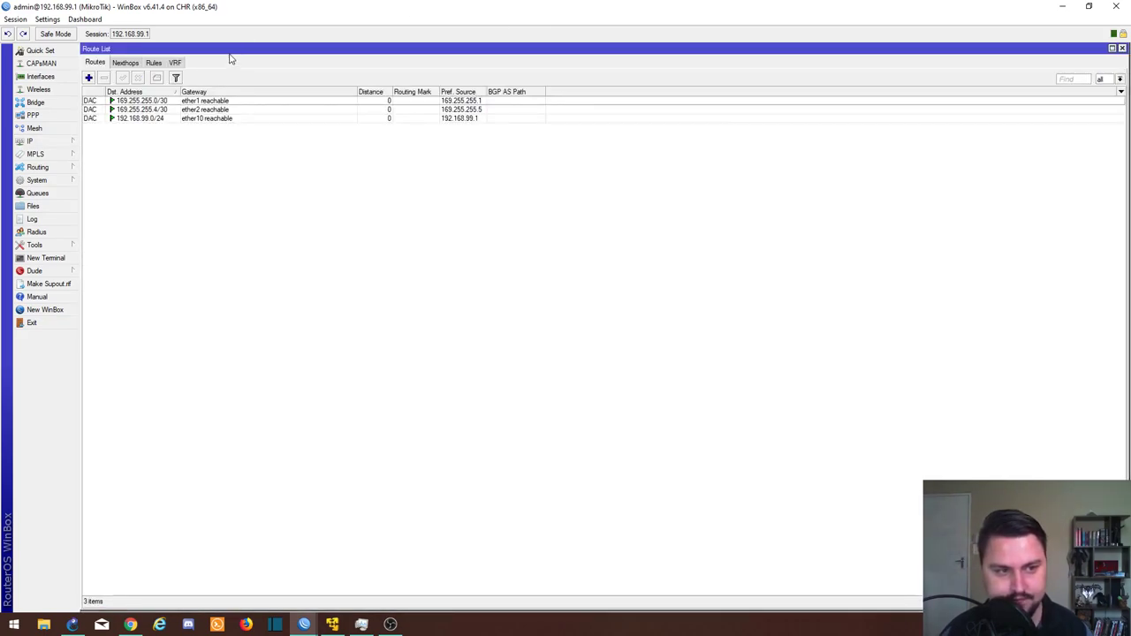
left_click(89, 78)
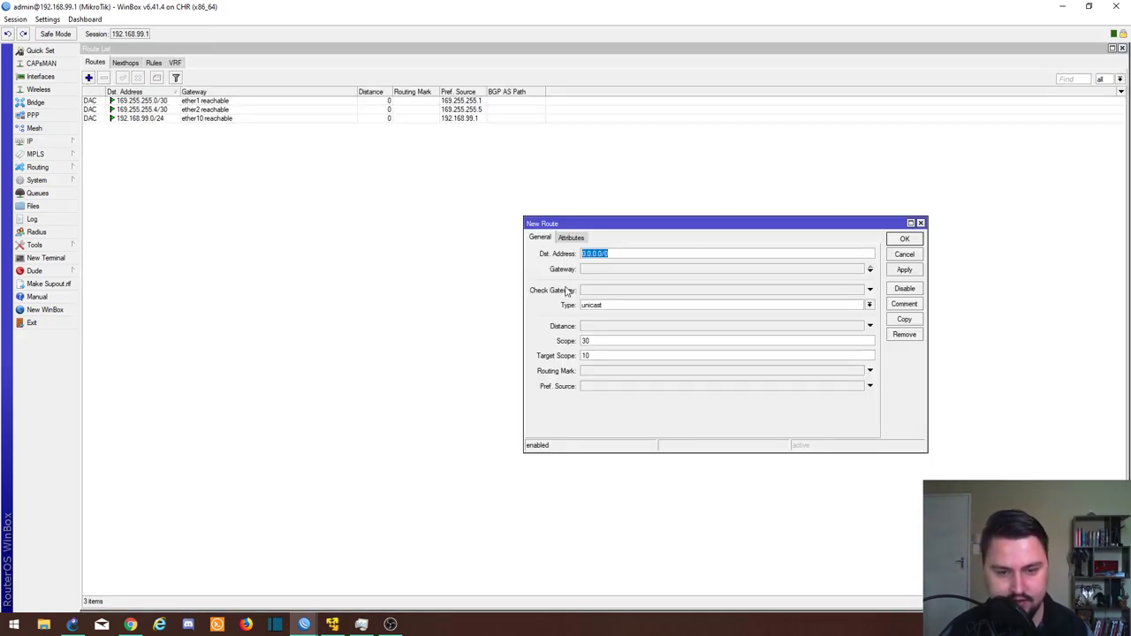
type("192.168.")
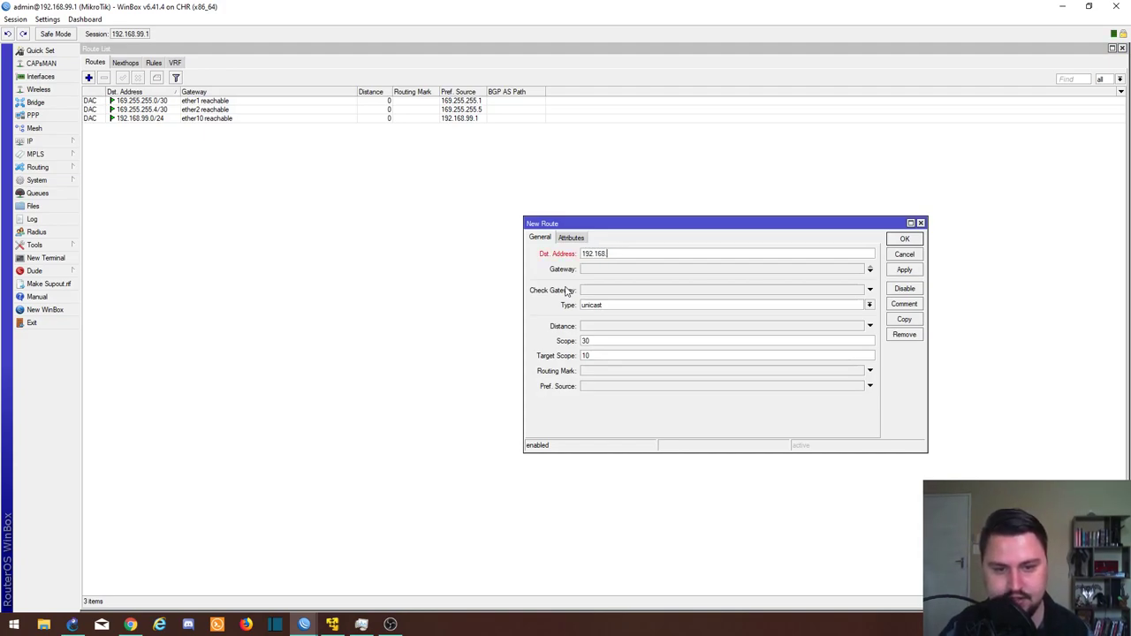
type("1.0/24")
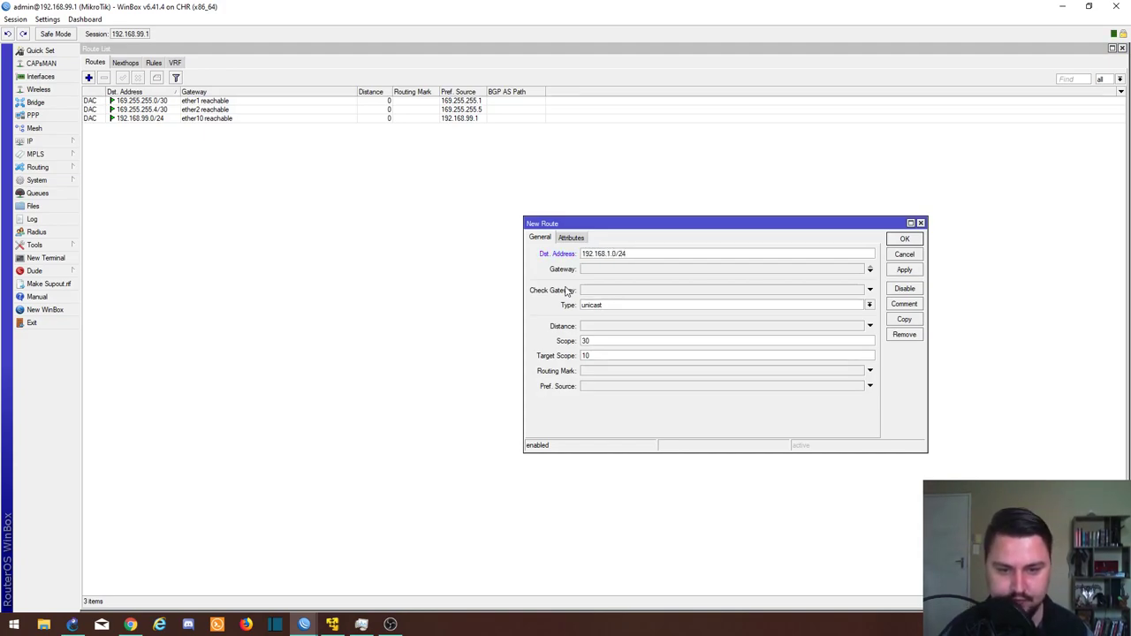
key("Tab")
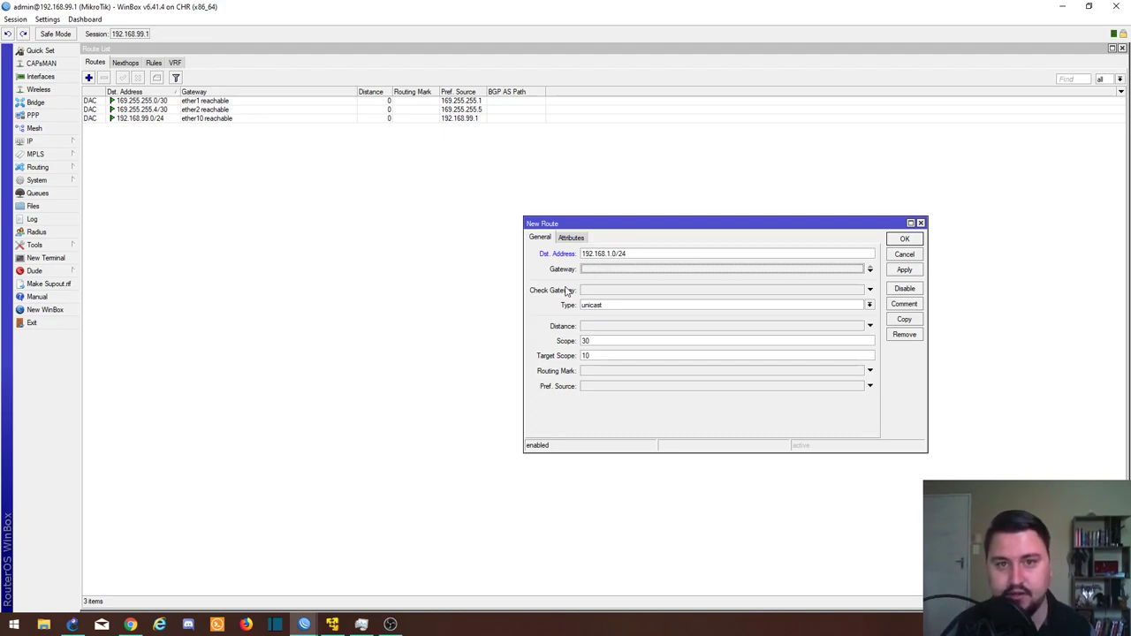
type("10")
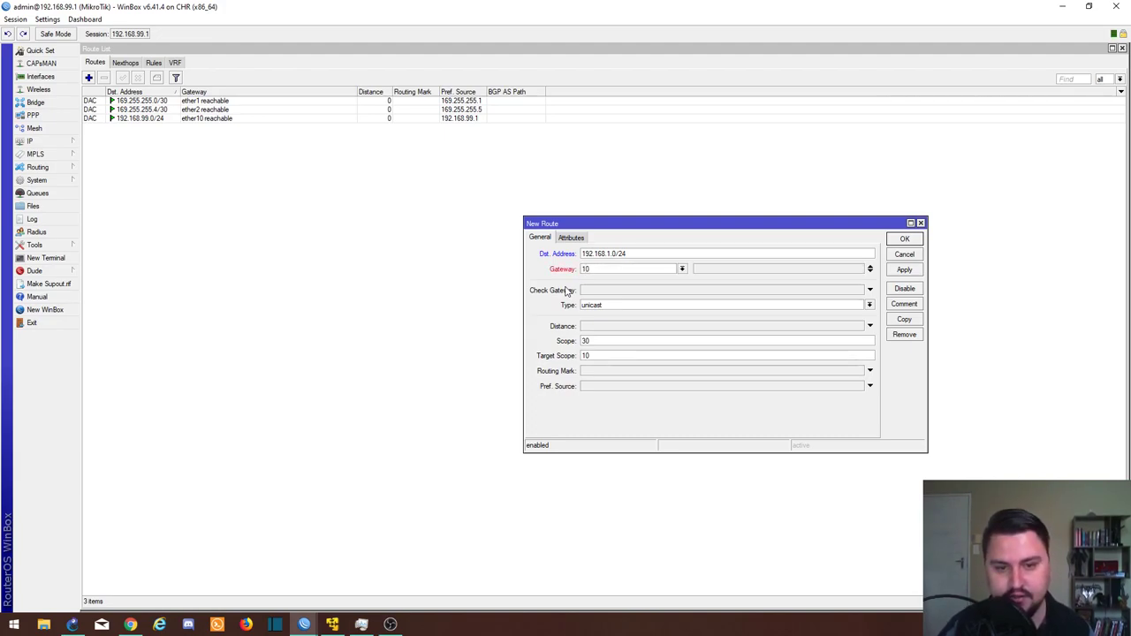
type(".1.")
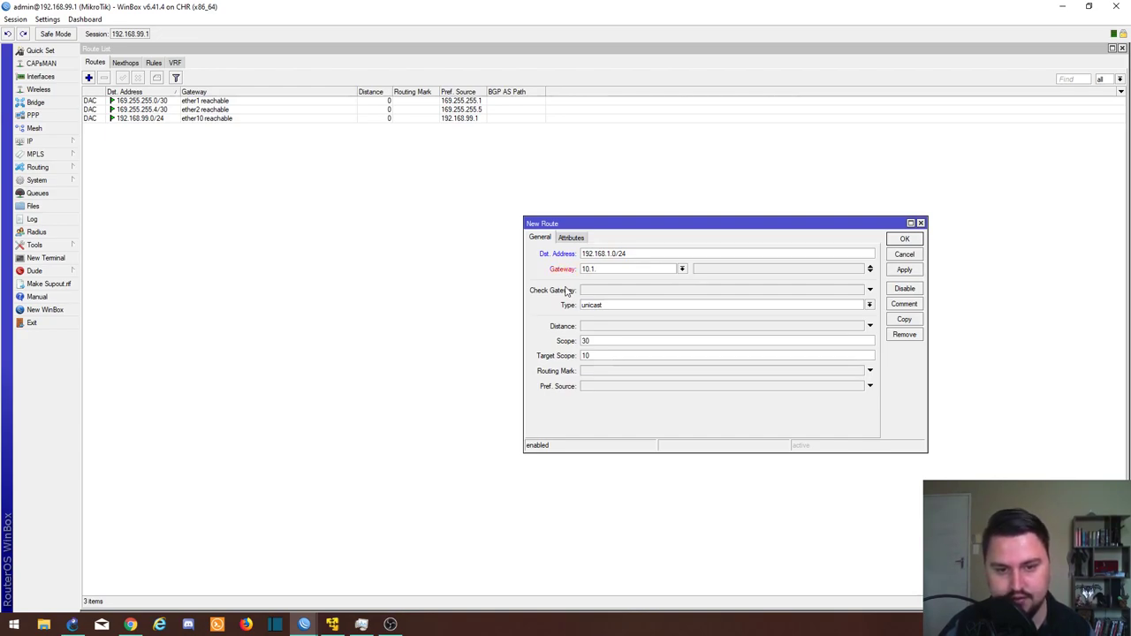
type("0.2")
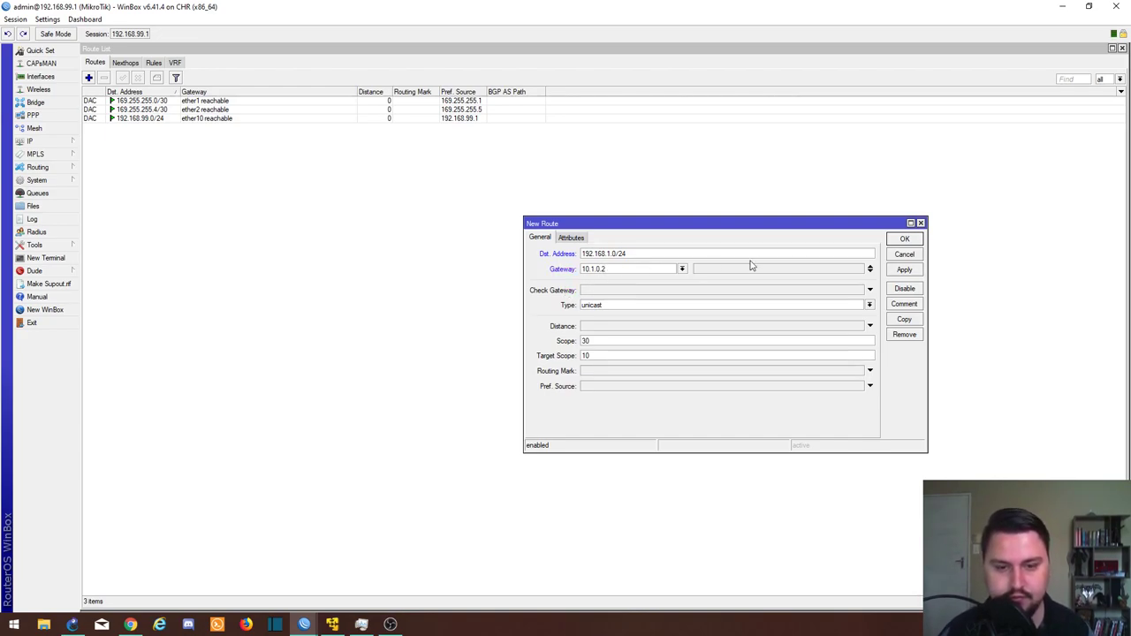
left_click(904, 269)
left_click(893, 240)
Step: Add a second static route to 192.168.2.0/24 via gateway 10.1.0.4
left_click(88, 78)
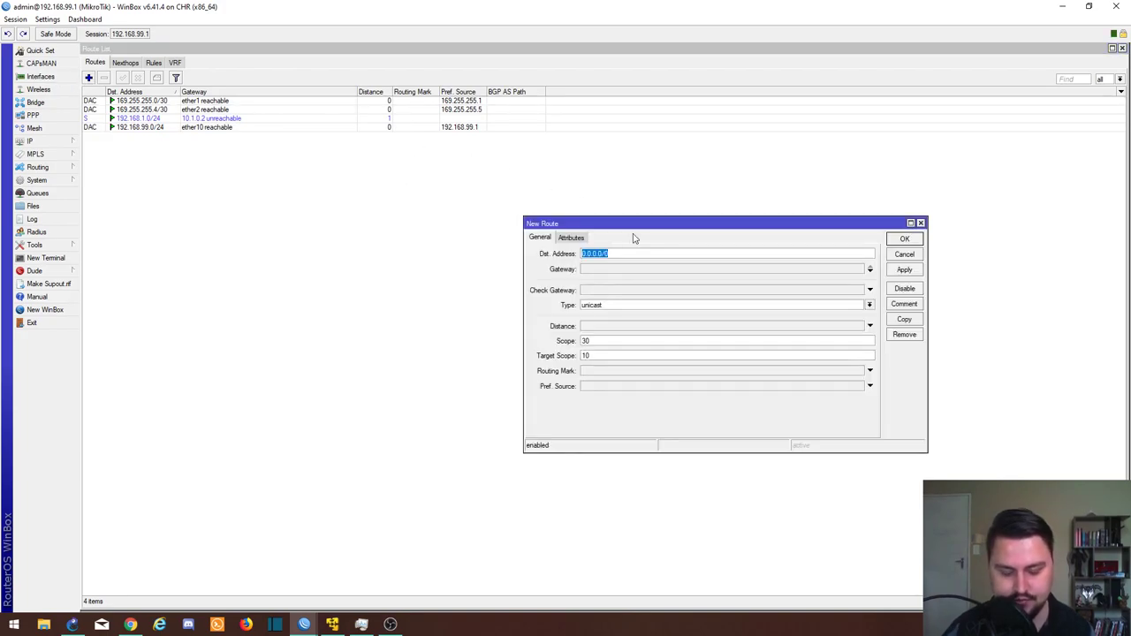
type("10")
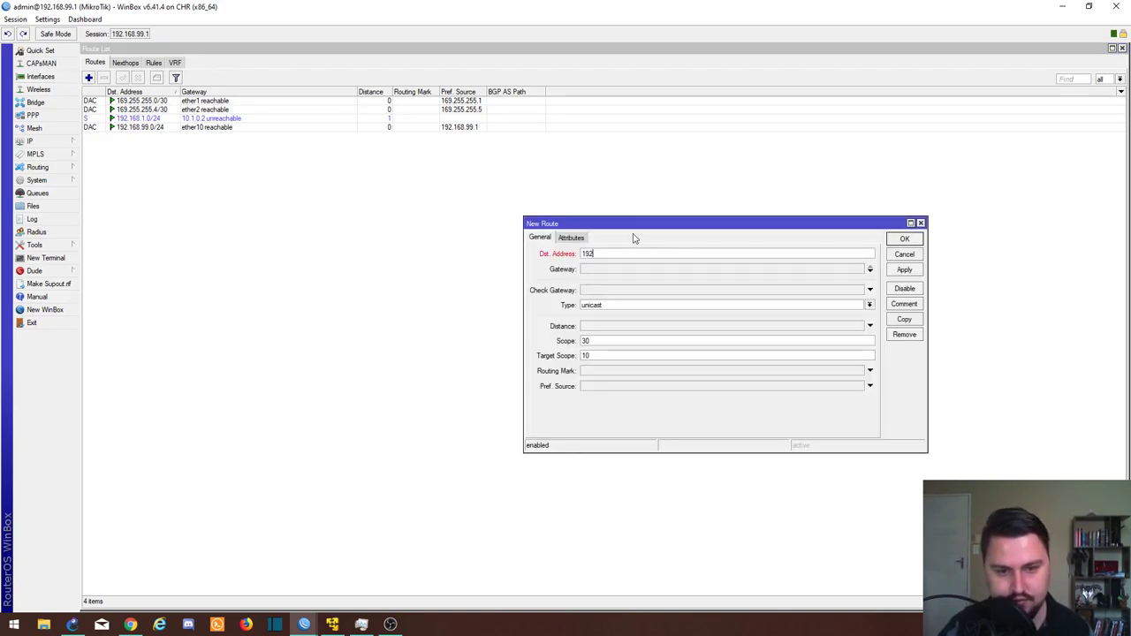
type("2.168.2.0/24")
key("Tab")
type("10")
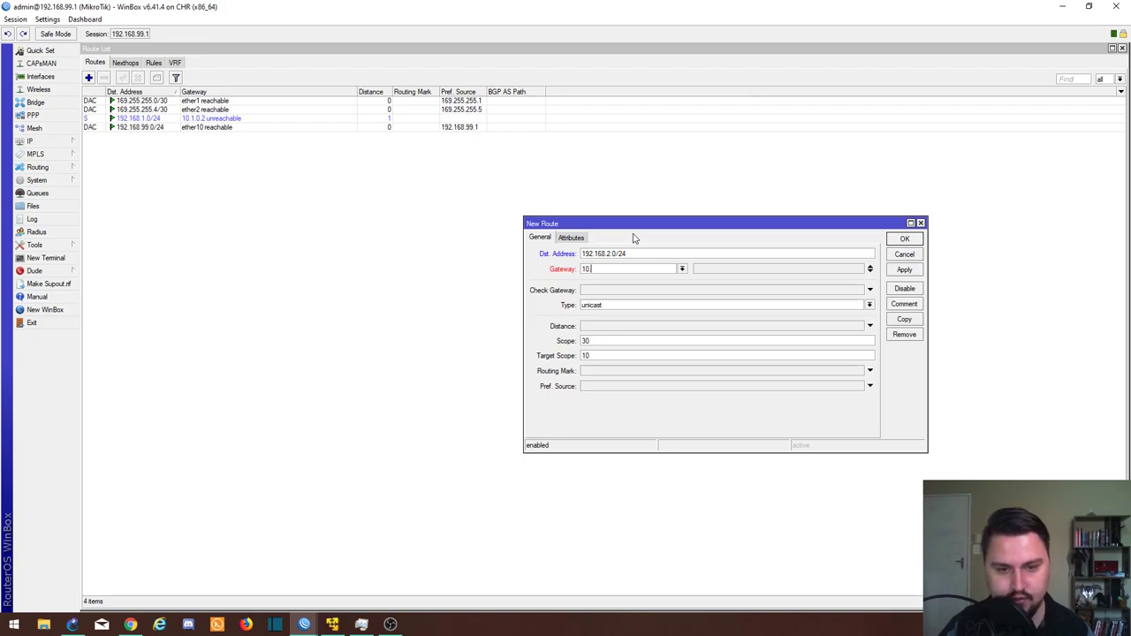
type(".1.0")
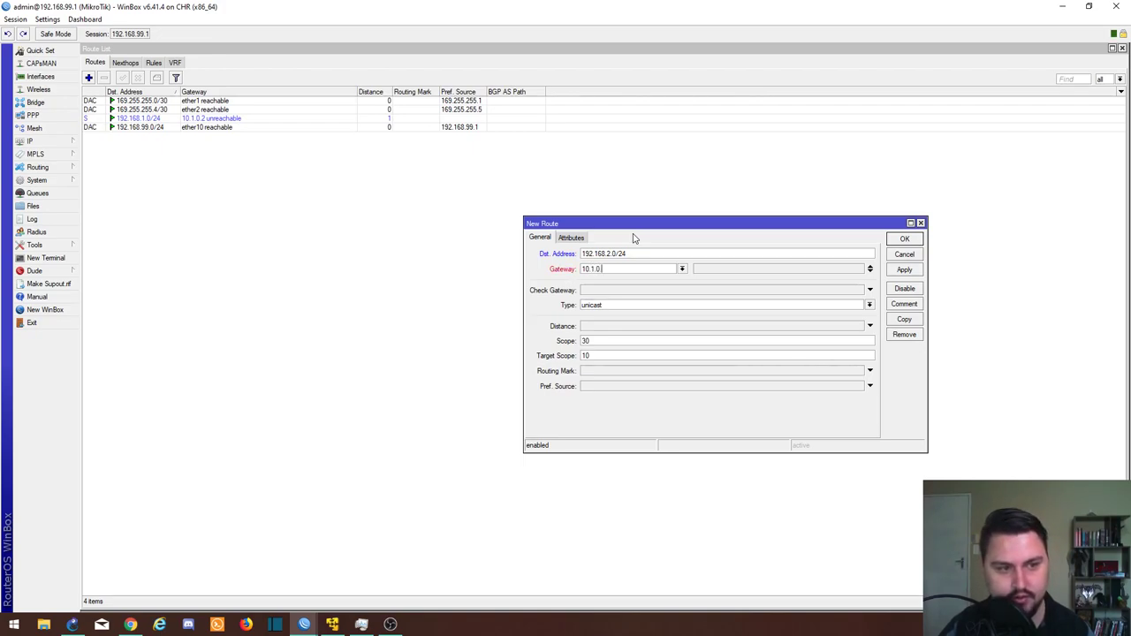
type(".4")
left_click(904, 270)
left_click(894, 239)
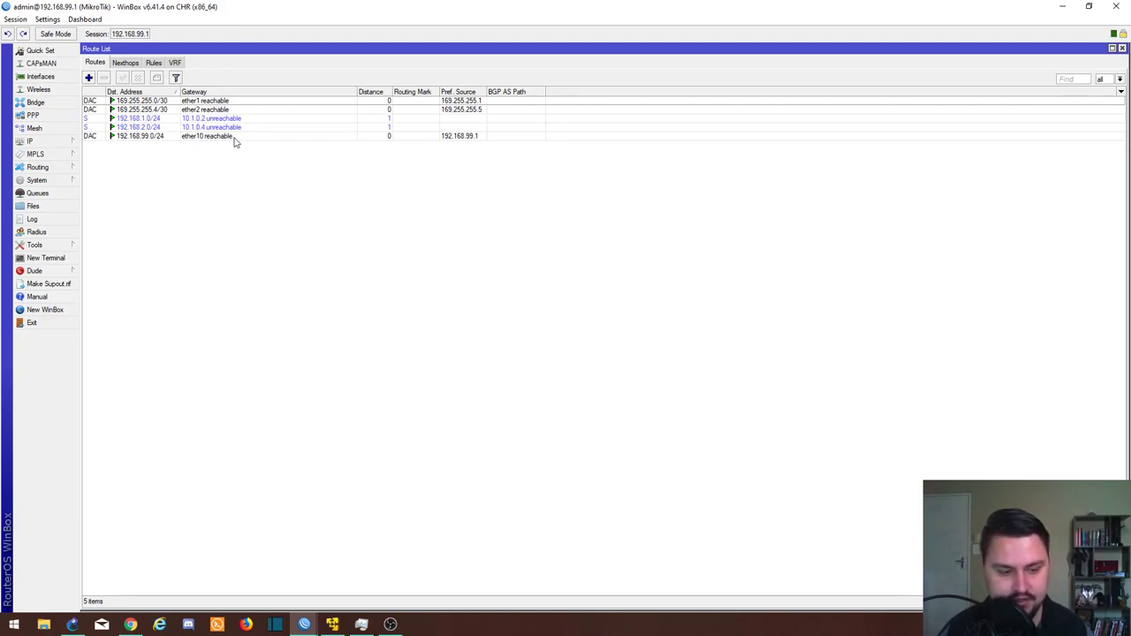
Step: Switch to the 169.255.255.2 router and start a new L2TP Client interface under PPP
left_click(305, 625)
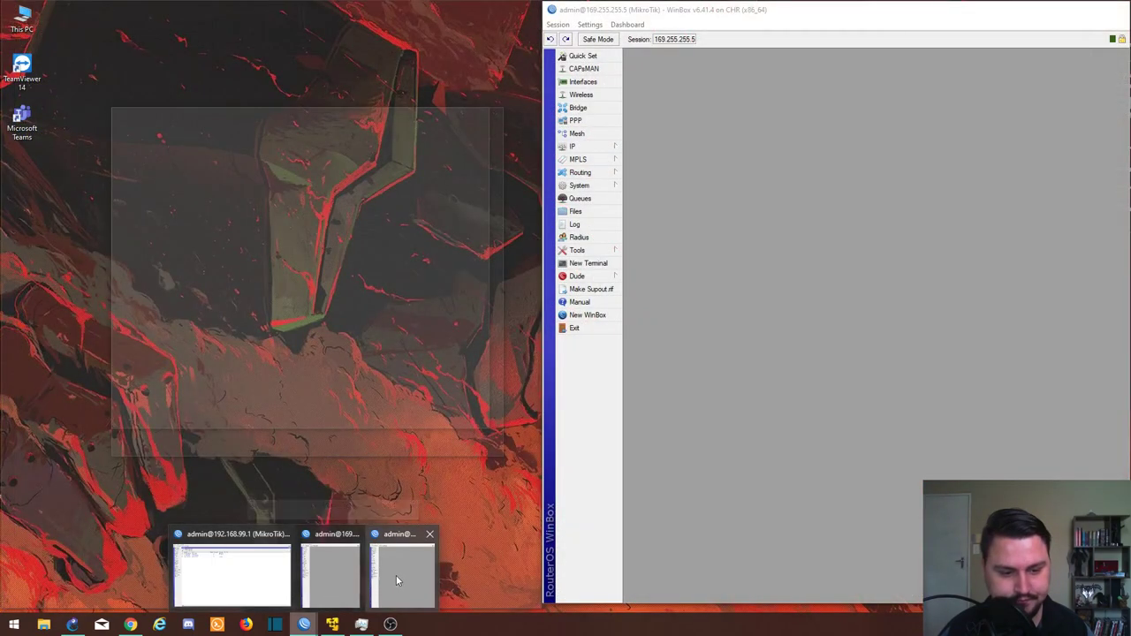
left_click(320, 570)
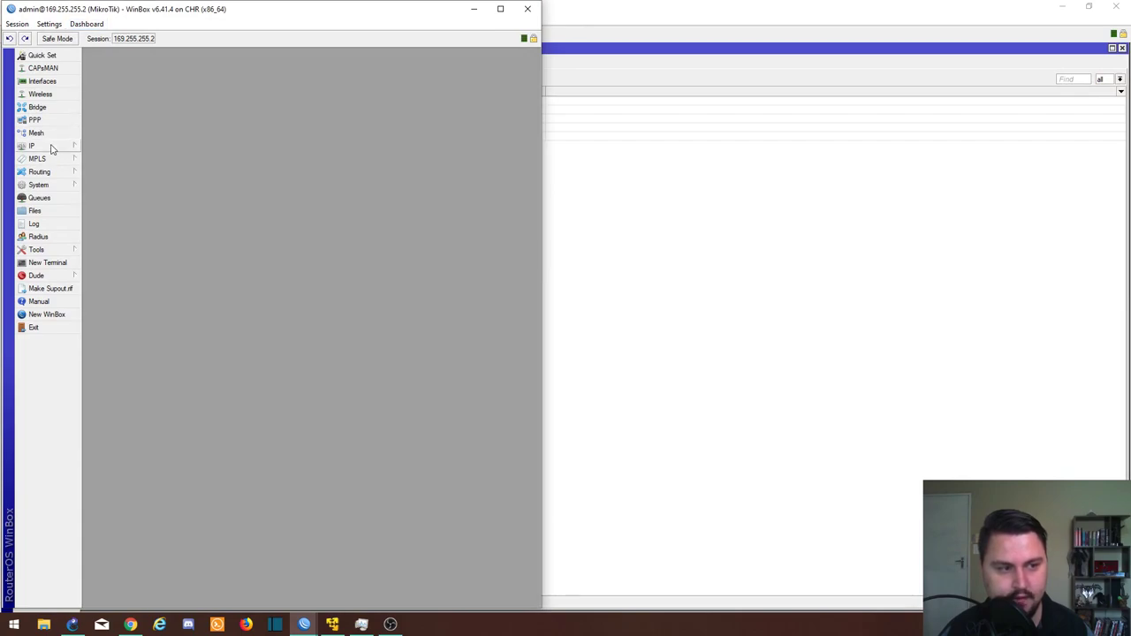
left_click(304, 624)
left_click(387, 588)
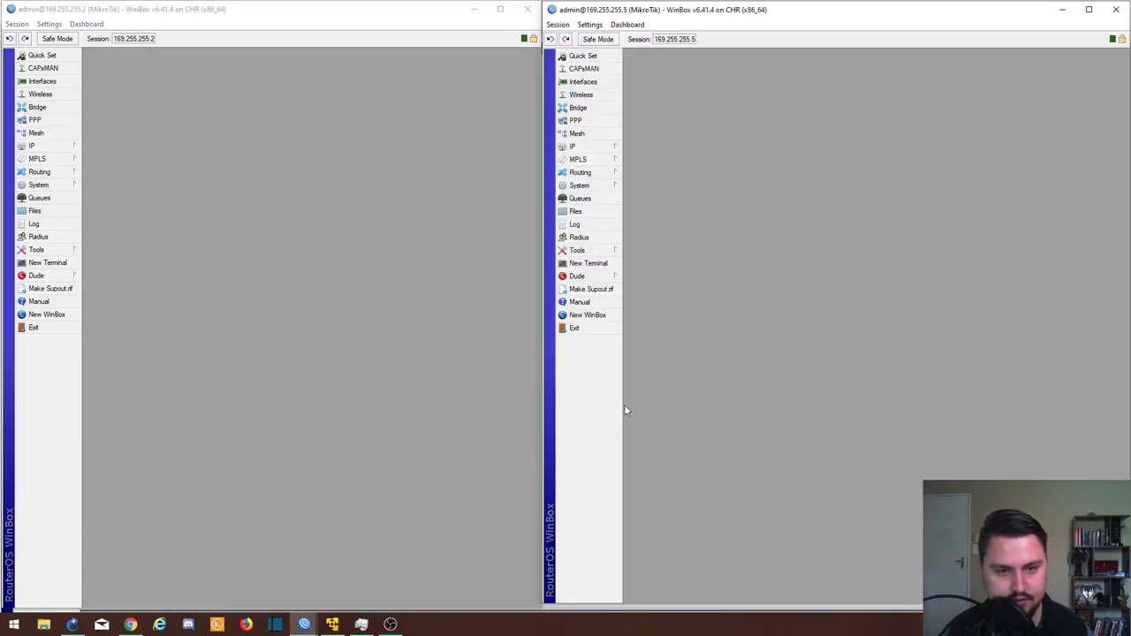
left_click(104, 157)
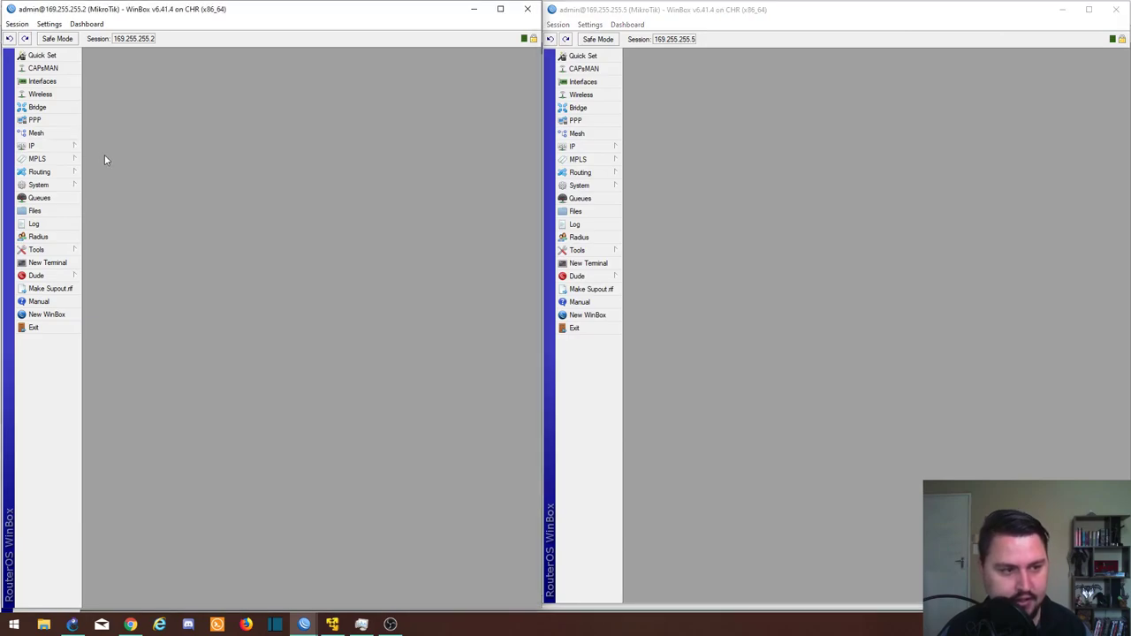
left_click(40, 120)
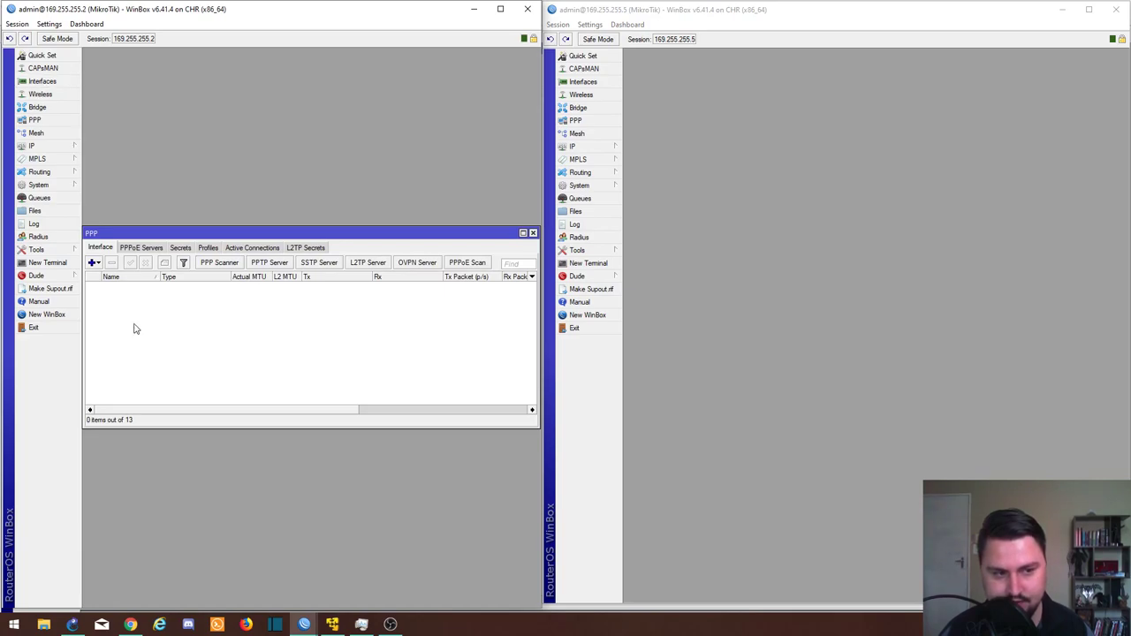
left_click(92, 262)
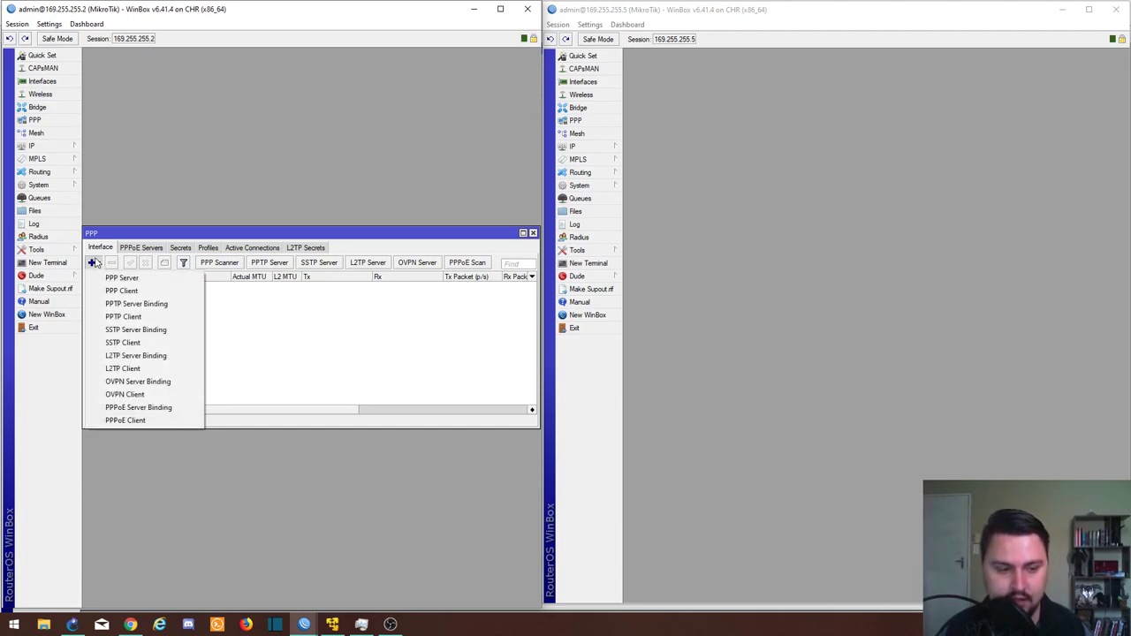
left_click(129, 372)
Step: Configure L2TP client TO_MPLS to 169.255.255.1 as user R1_L2TP, without a default route
left_click(206, 210)
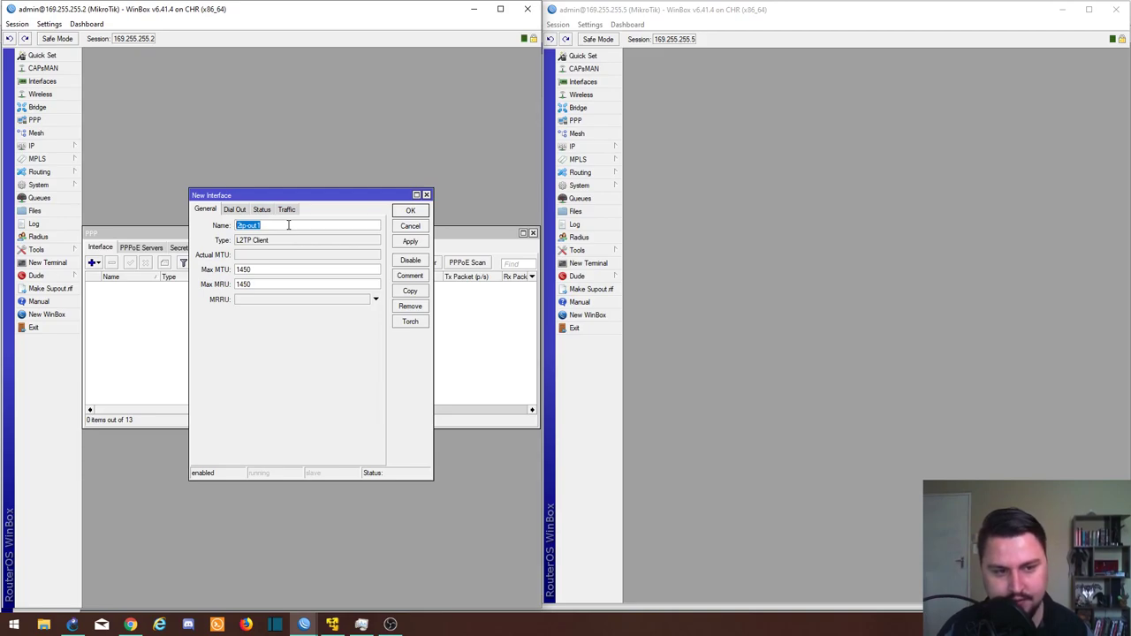
type("TO_MPLS")
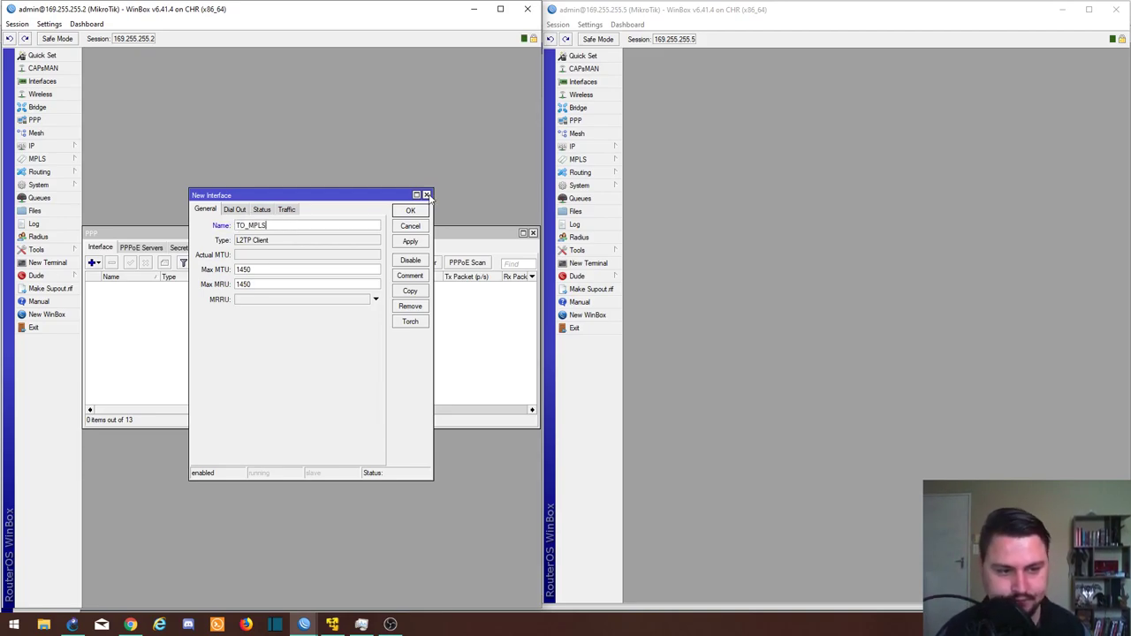
left_click(237, 209)
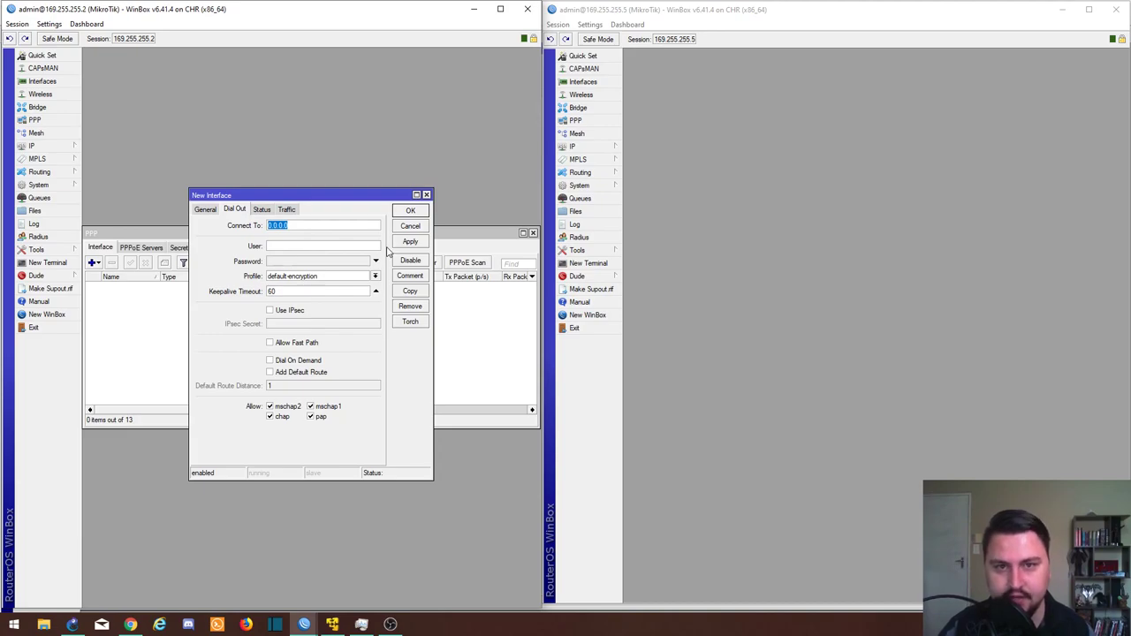
key("BackSpace")
type("1_L2TP")
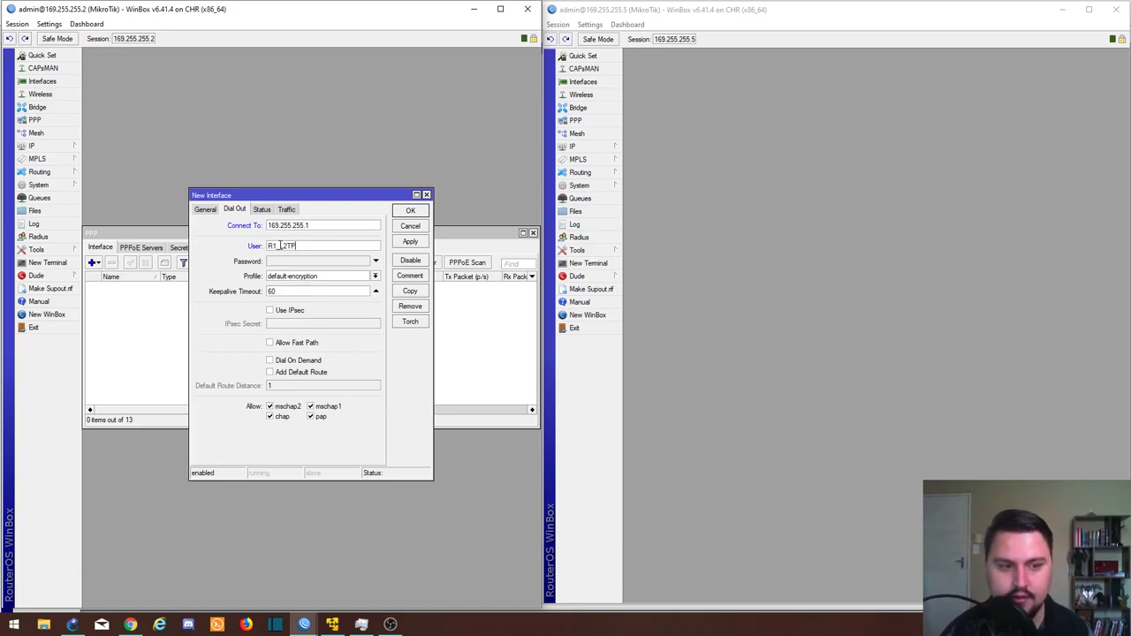
key("Tab")
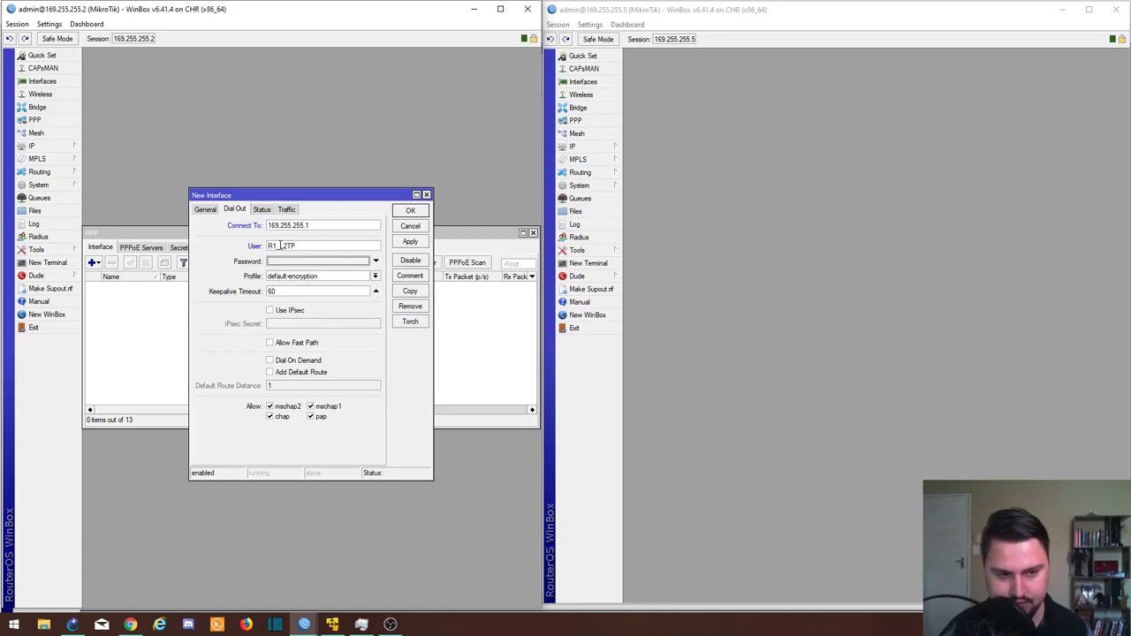
type("*")
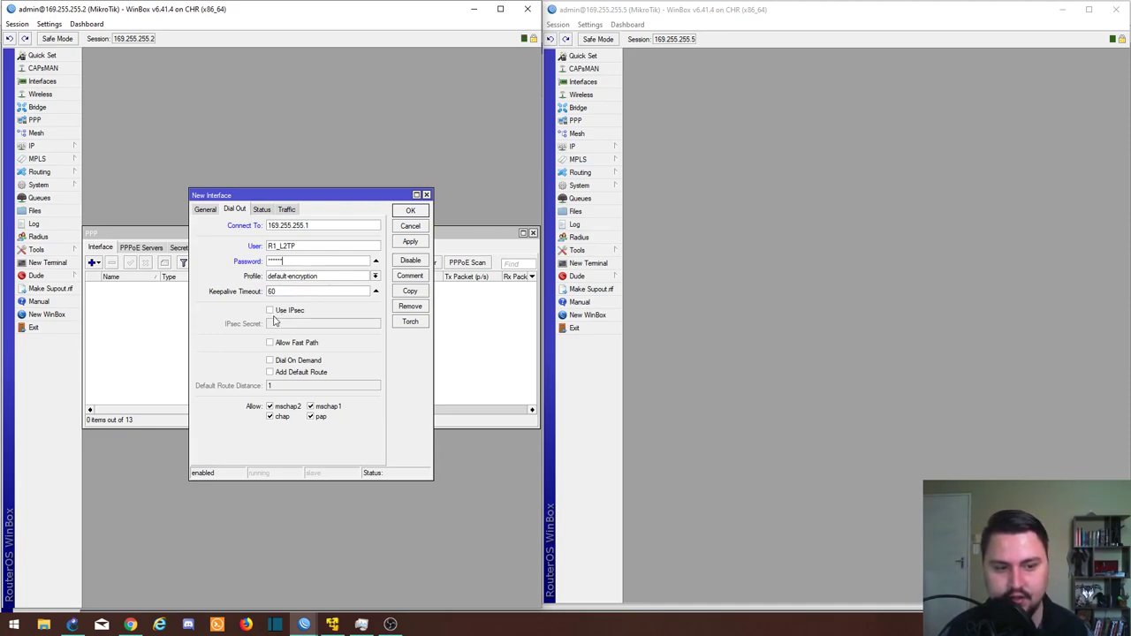
left_click(270, 373)
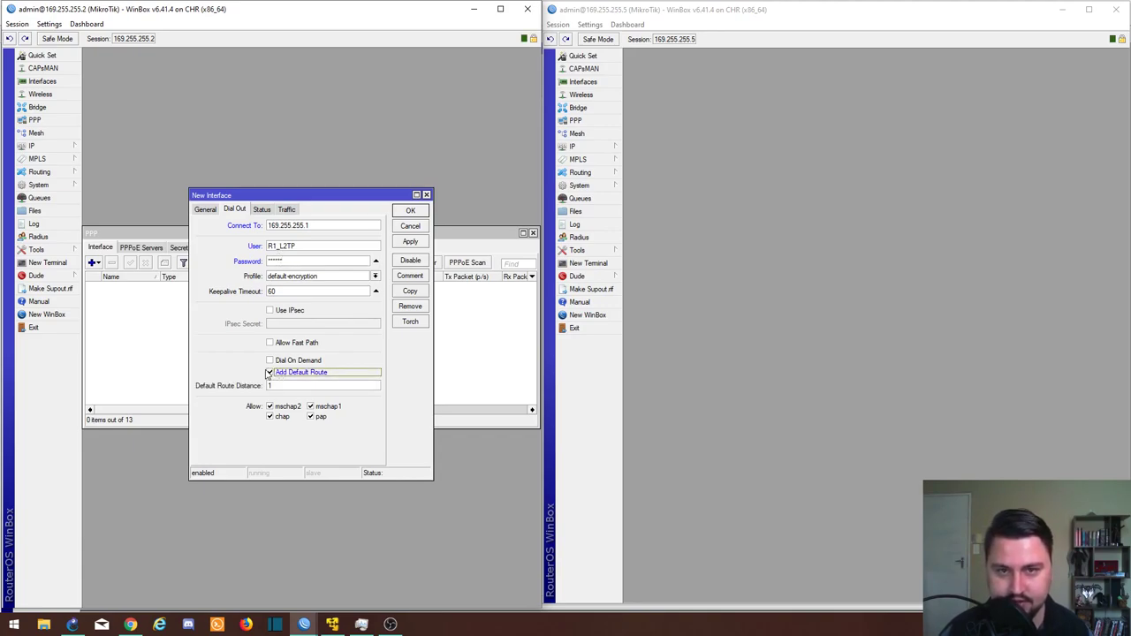
left_click(271, 373)
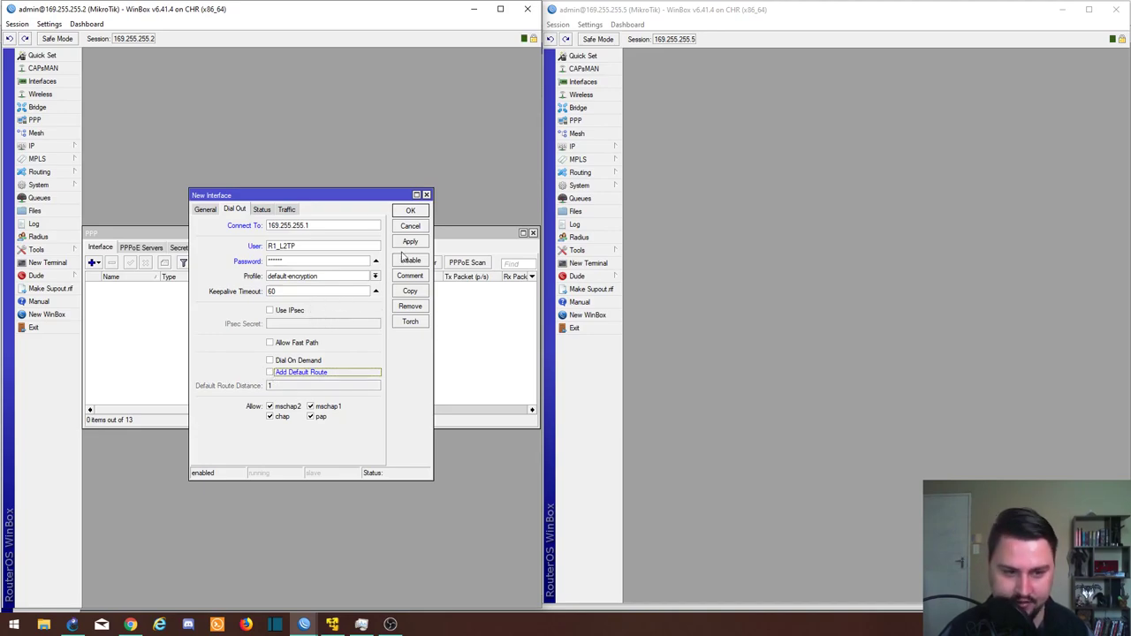
left_click(406, 246)
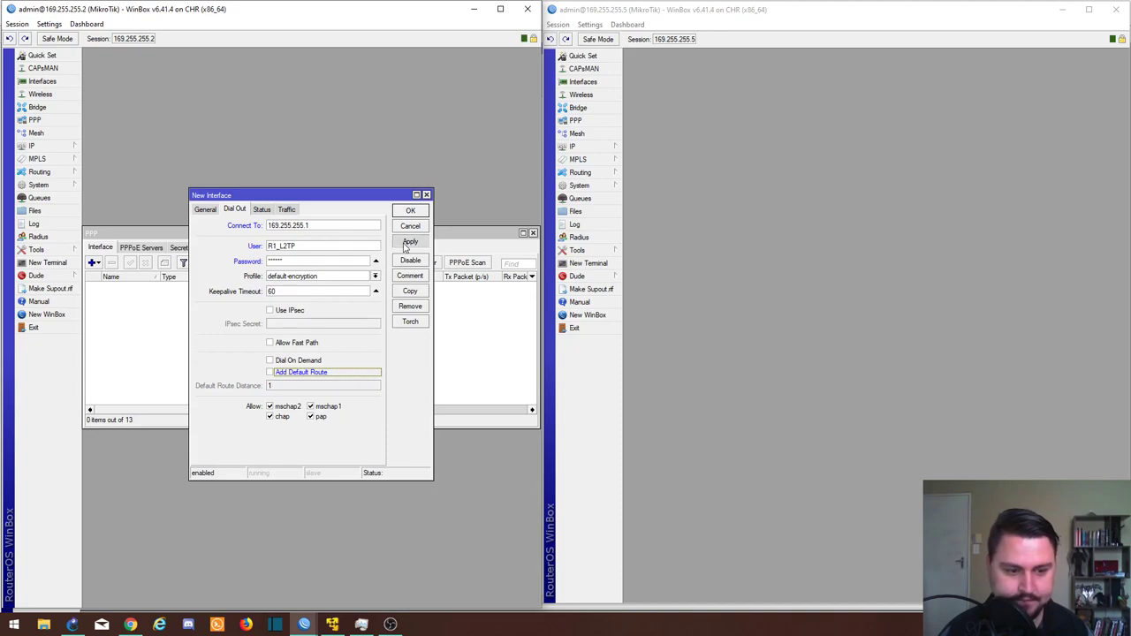
left_click(410, 211)
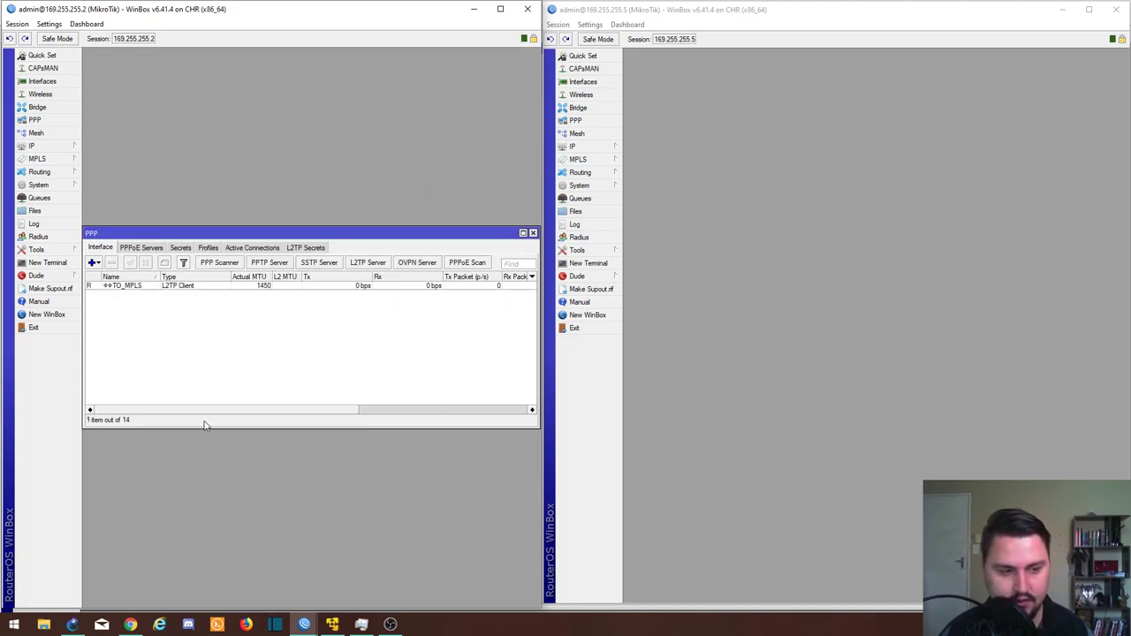
Step: On the PE router, verify route 192.168.1.0/24 and binding l2tp-R1_L2TP, then switch to 169.255.255.5
left_click(117, 283)
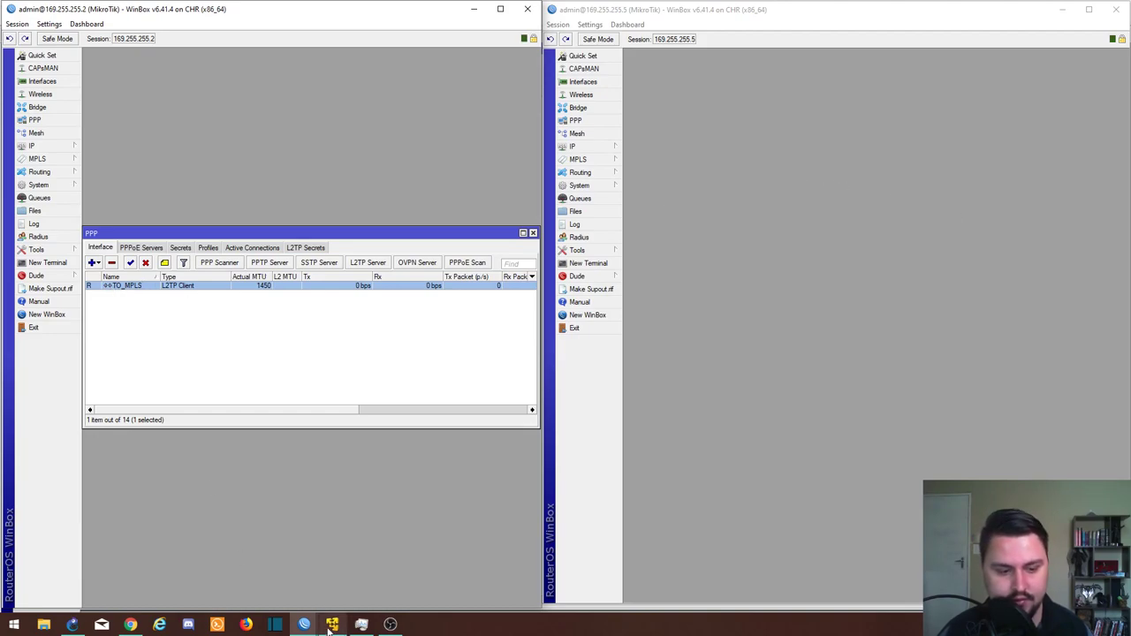
mouse_move(305, 619)
left_click(262, 594)
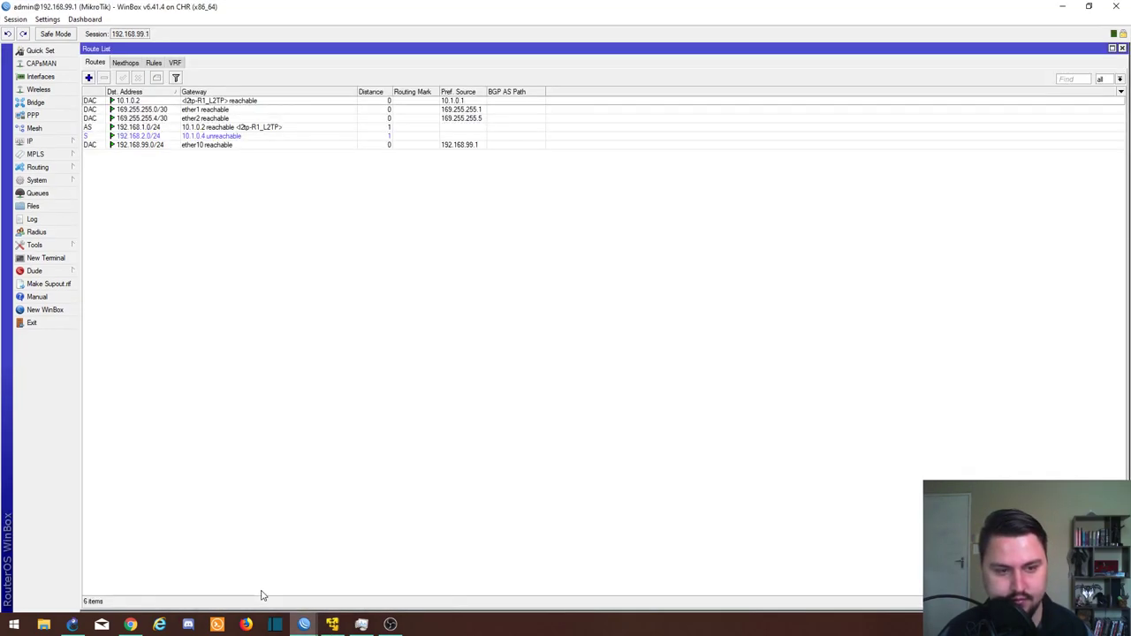
left_click(215, 129)
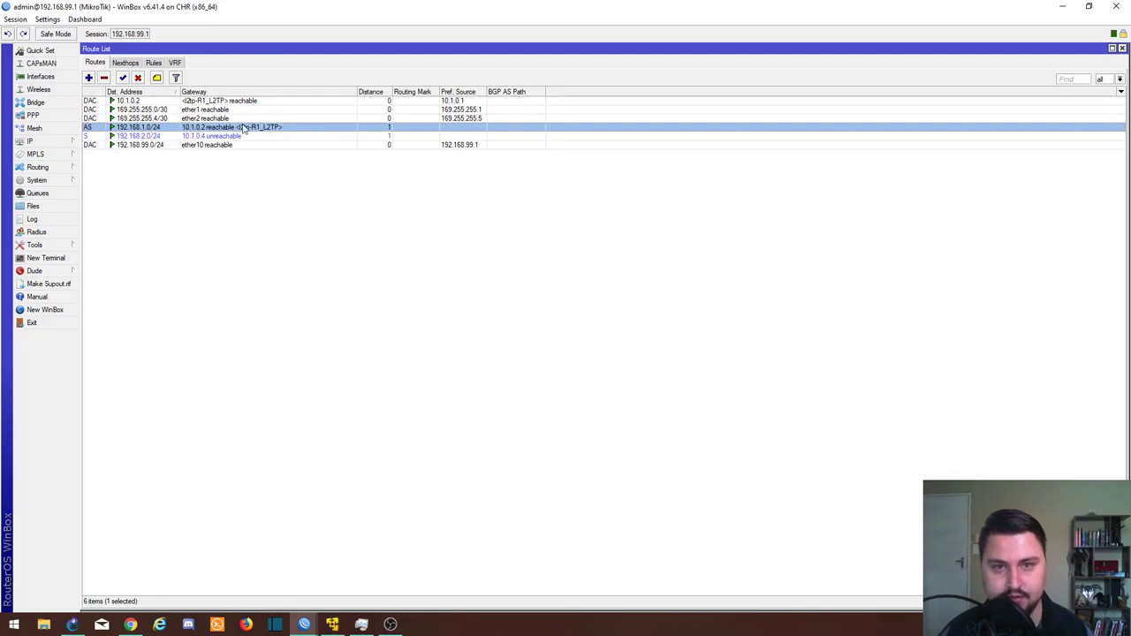
left_click(35, 114)
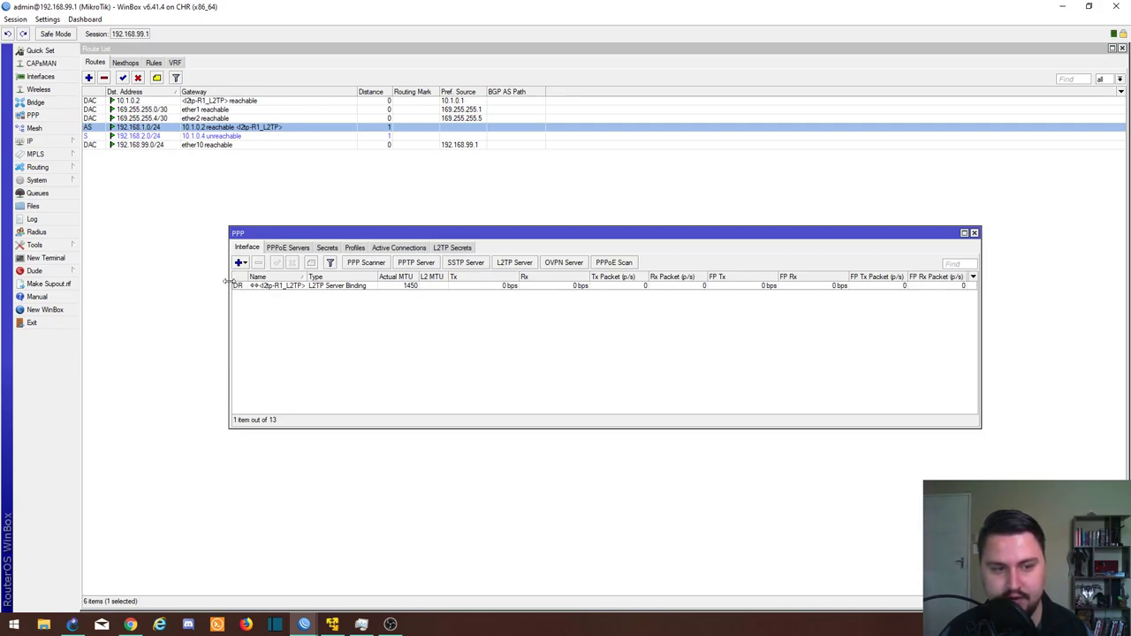
left_click(251, 288)
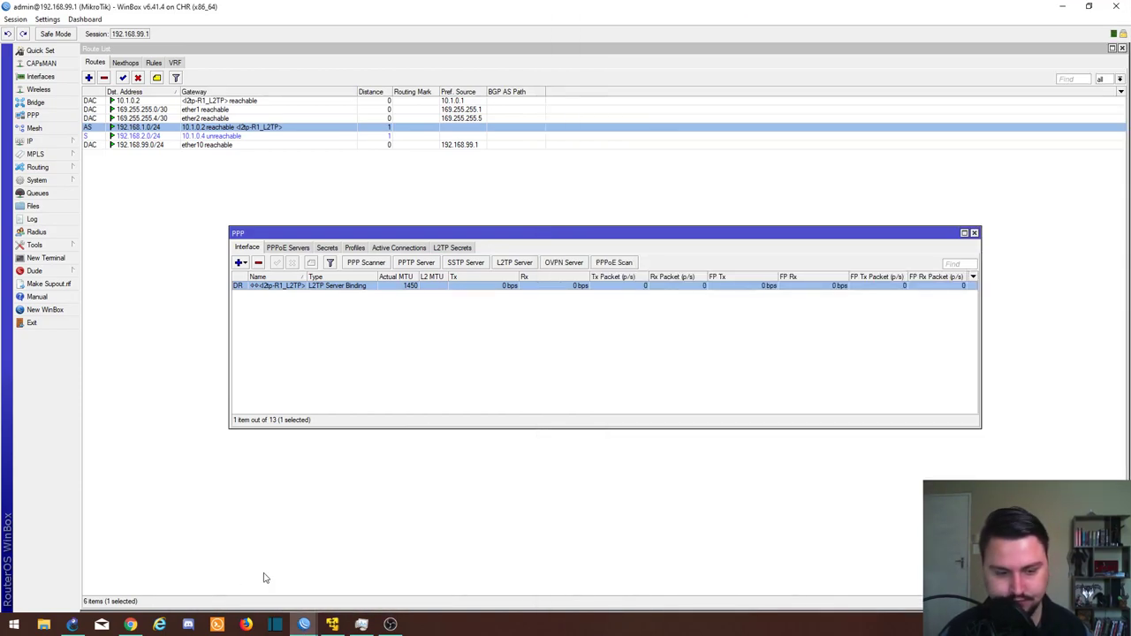
left_click(393, 573)
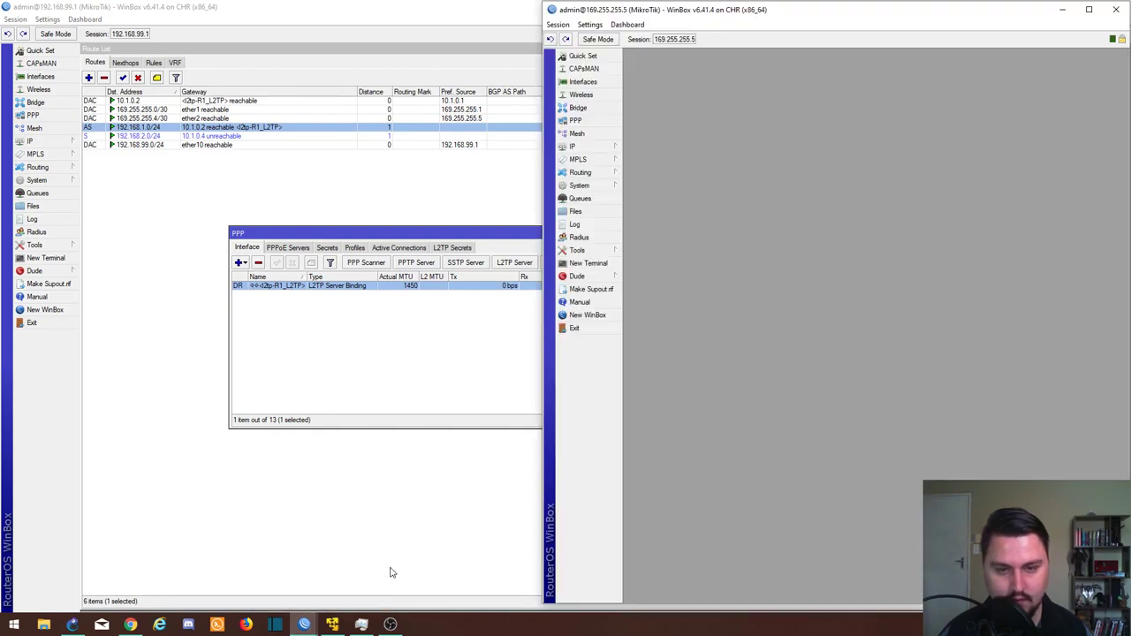
Step: Reconnect the second WinBox session from router 169.255.255.5 to 169.255.255.6
left_click(579, 147)
left_click(585, 121)
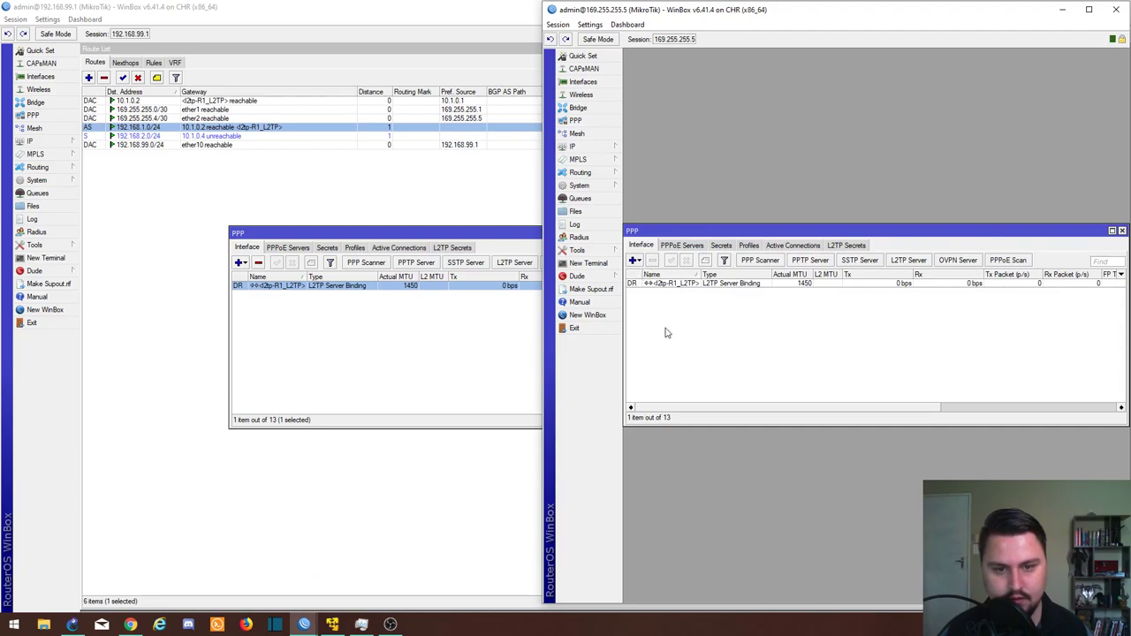
left_click(556, 25)
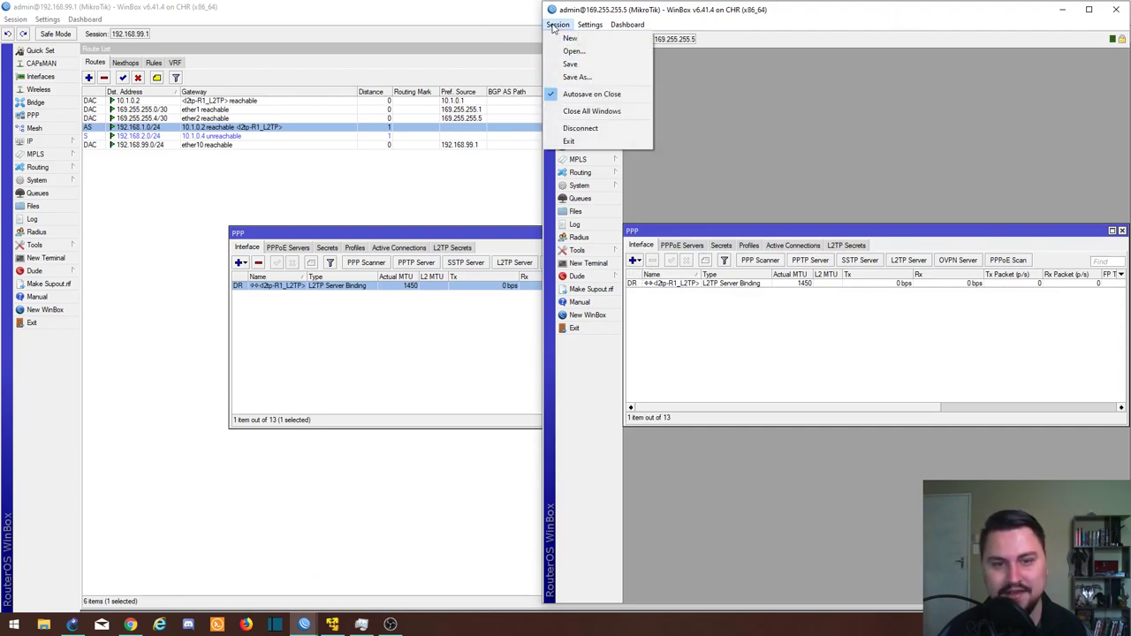
left_click(570, 131)
key("End")
key("BackSpace")
type("6")
key("Return")
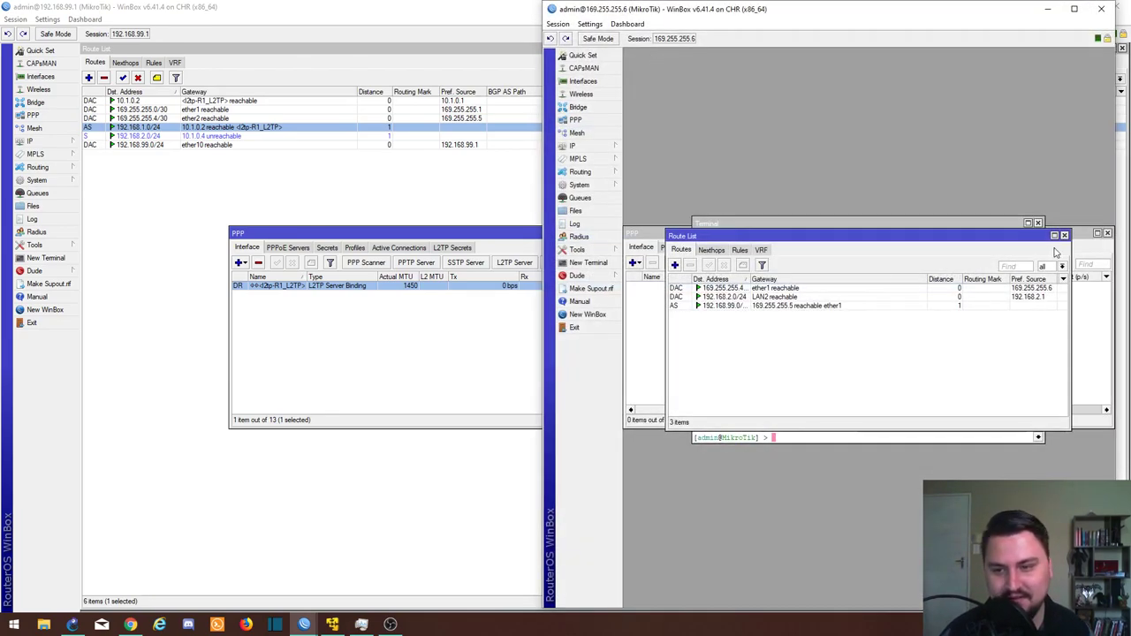
Step: Close the Route List and Terminal, and list the new PPP interface types
left_click(1065, 235)
left_click(1039, 223)
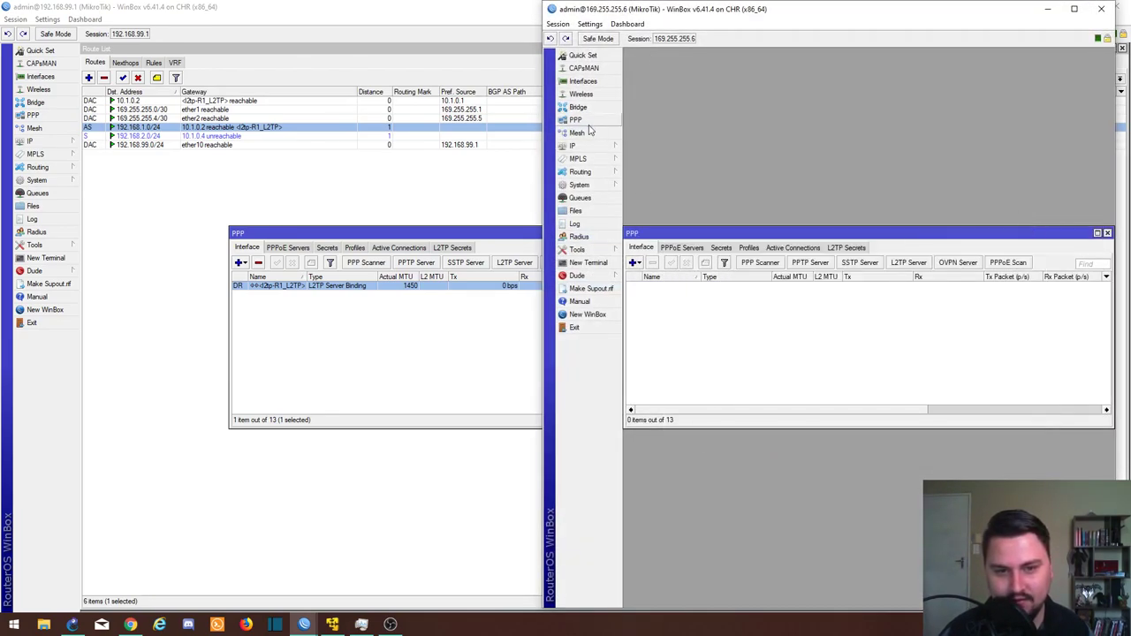
left_click(634, 263)
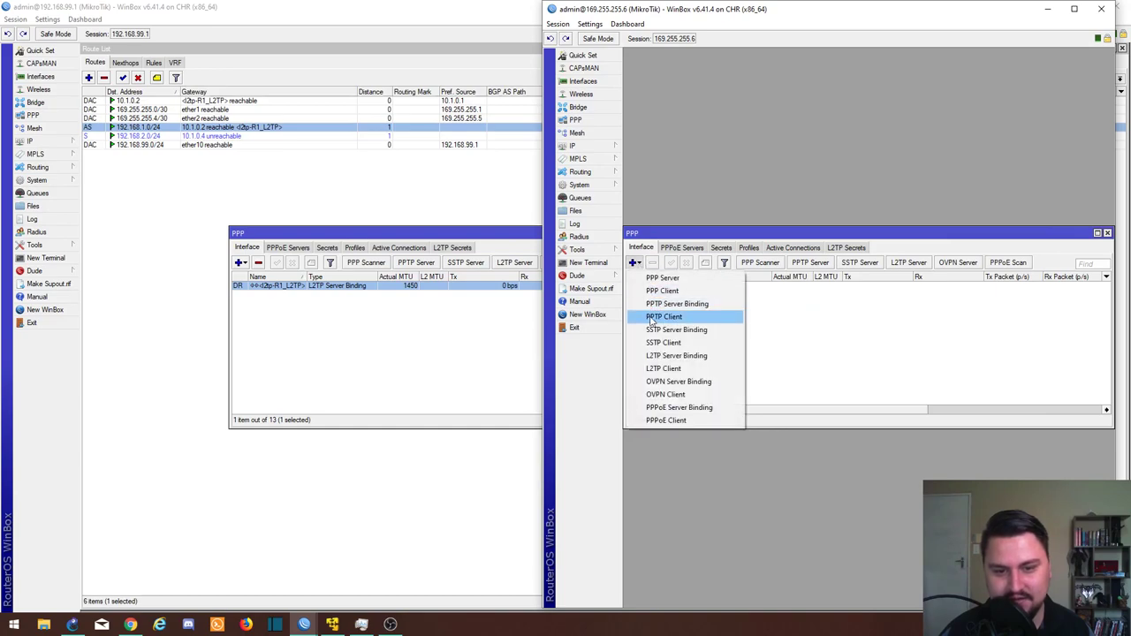
Step: Create L2TP client TO_MPLS dialing 169.255.255.5 as user R2_L2TP with its password, and save it
left_click(665, 368)
left_click(762, 210)
type("TO_MPLS")
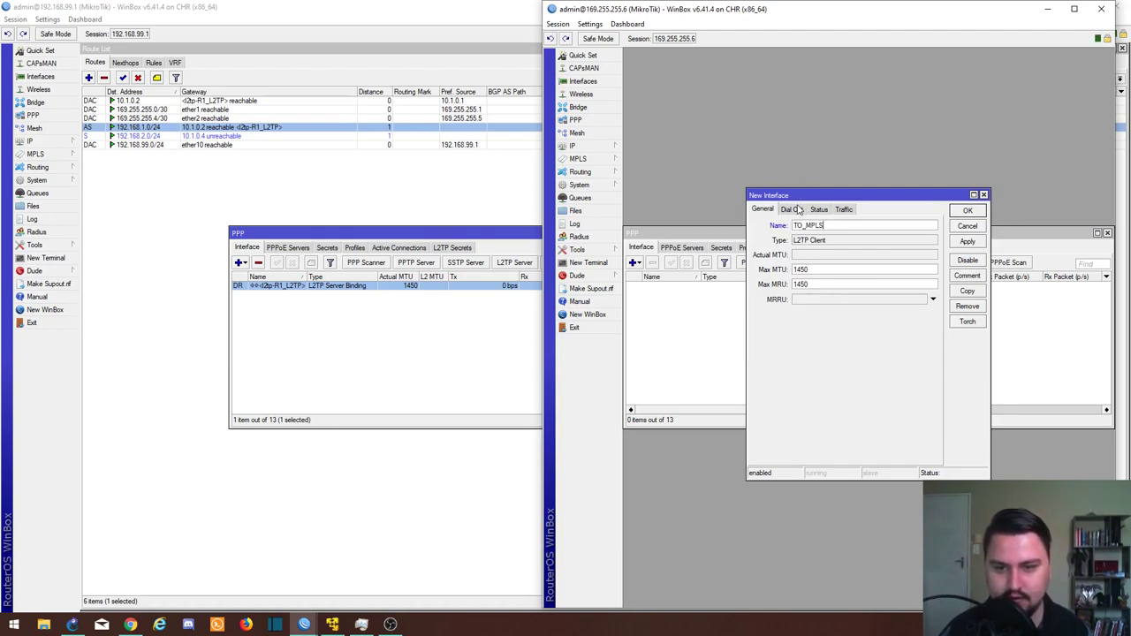
left_click(792, 209)
type("169.255.255.5")
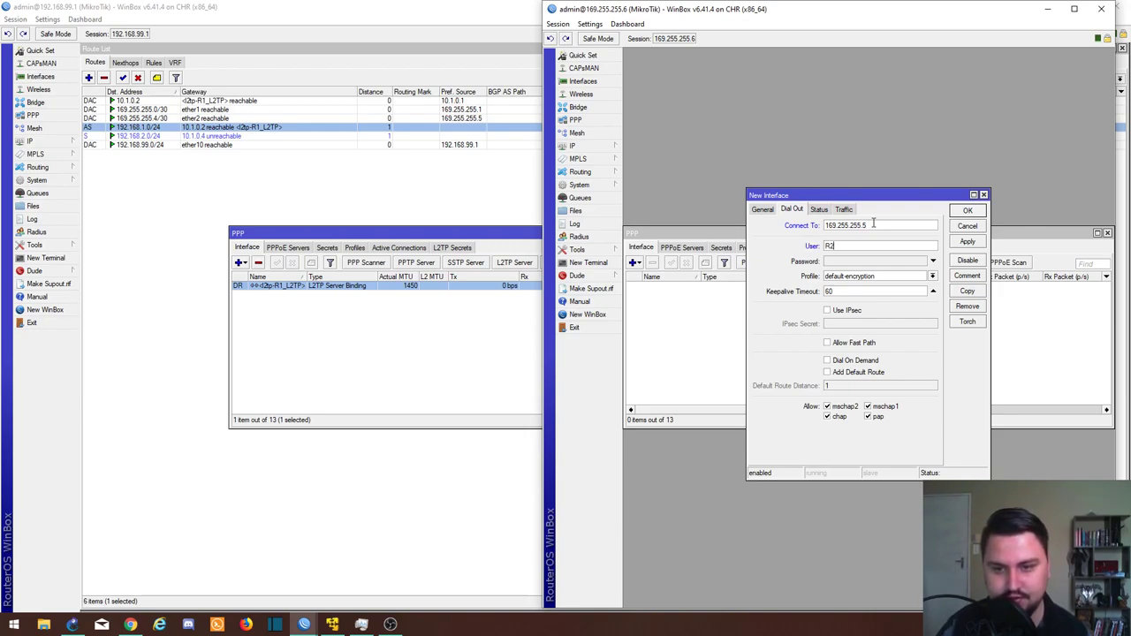
type("R2_L2TP")
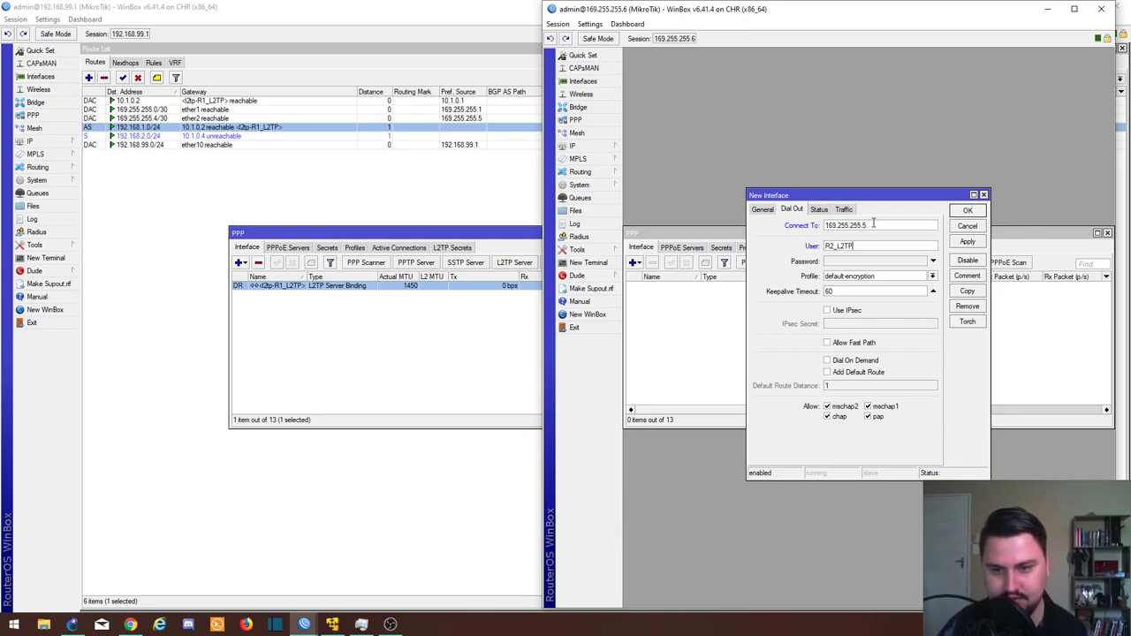
key("Tab")
type("******")
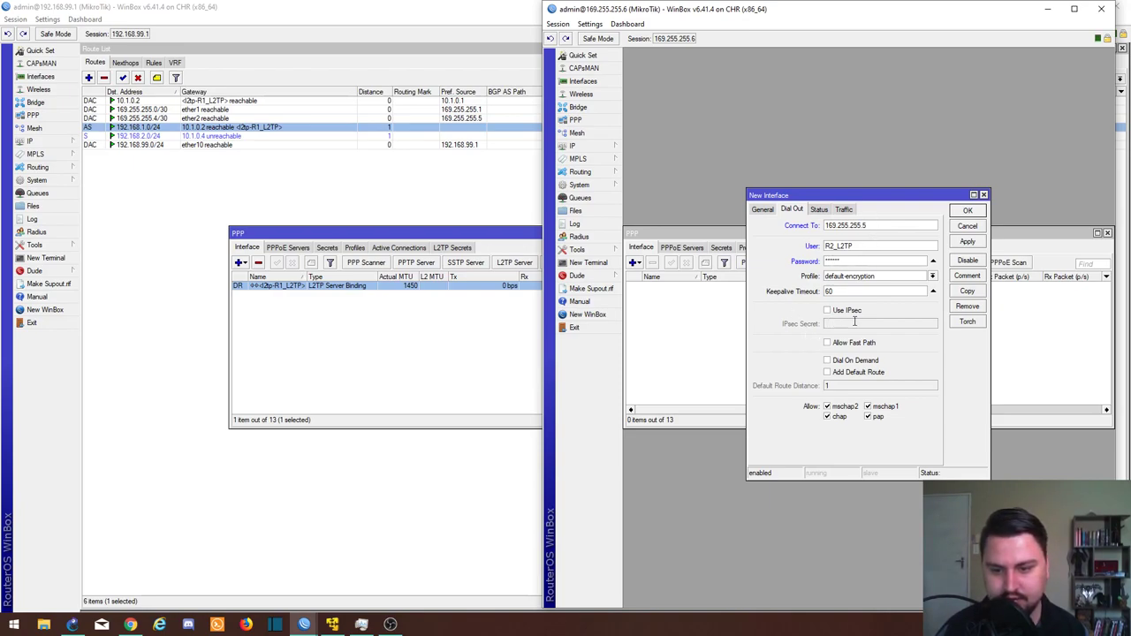
left_click(966, 242)
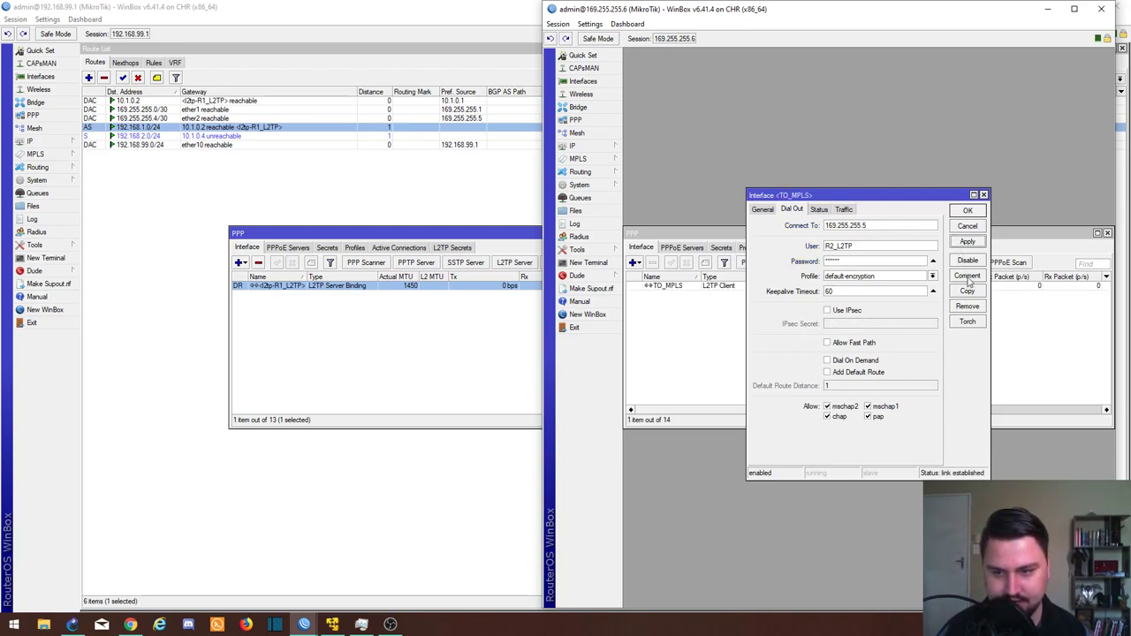
left_click(970, 213)
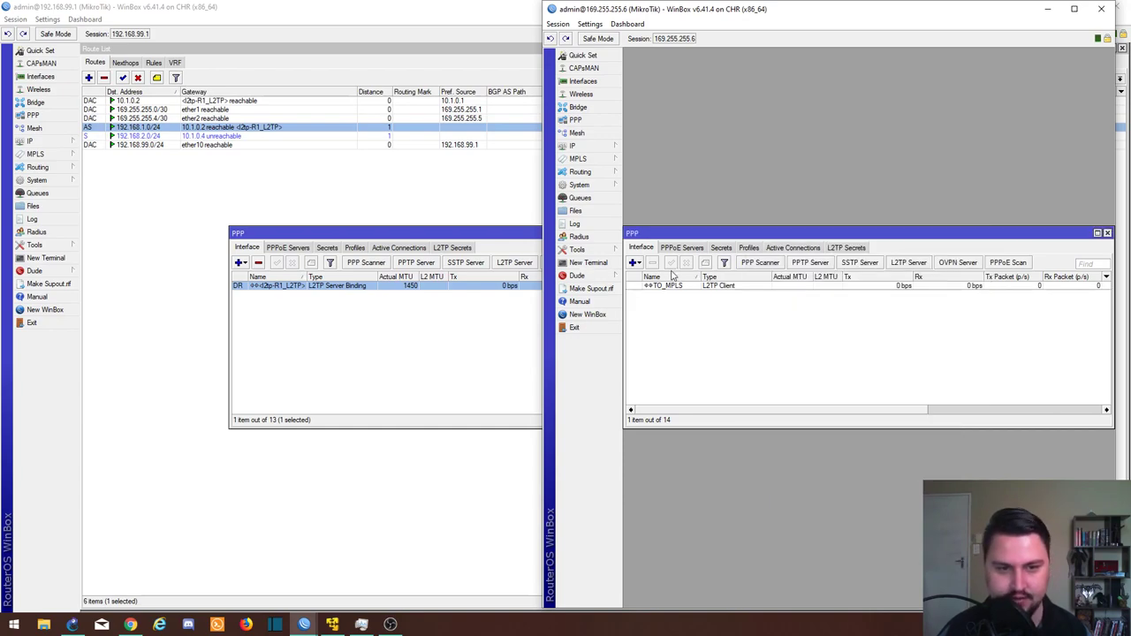
Step: On the PE router window, check that the R1 and R2 L2TP server bindings are both up
mouse_move(309, 626)
left_click(230, 570)
left_click(254, 295)
left_click(259, 286)
left_click(256, 295)
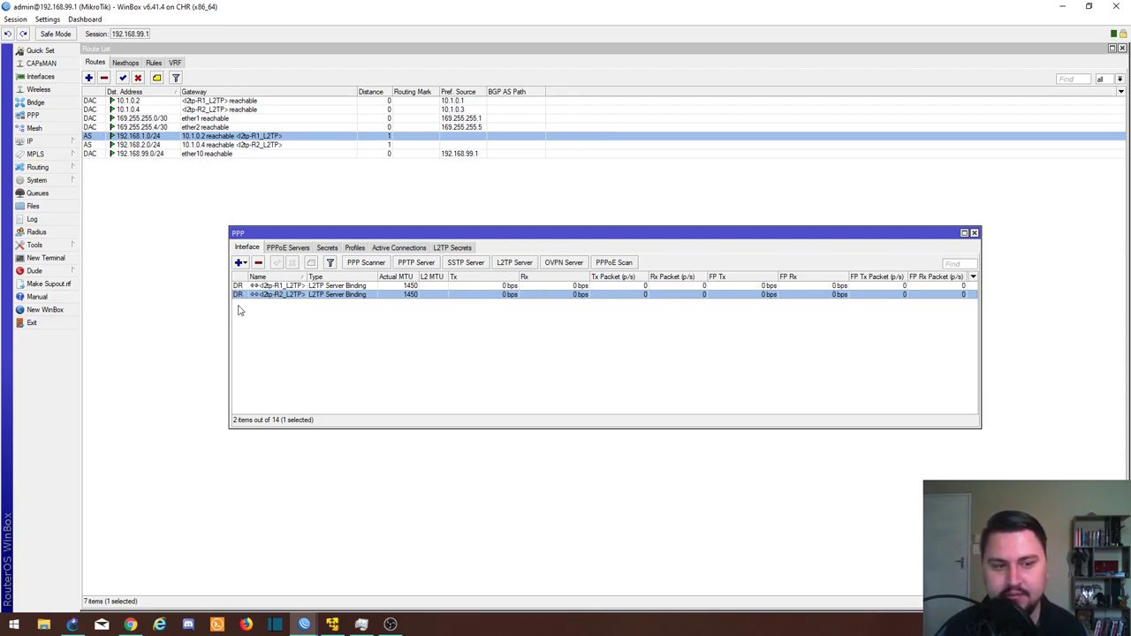
mouse_move(238, 300)
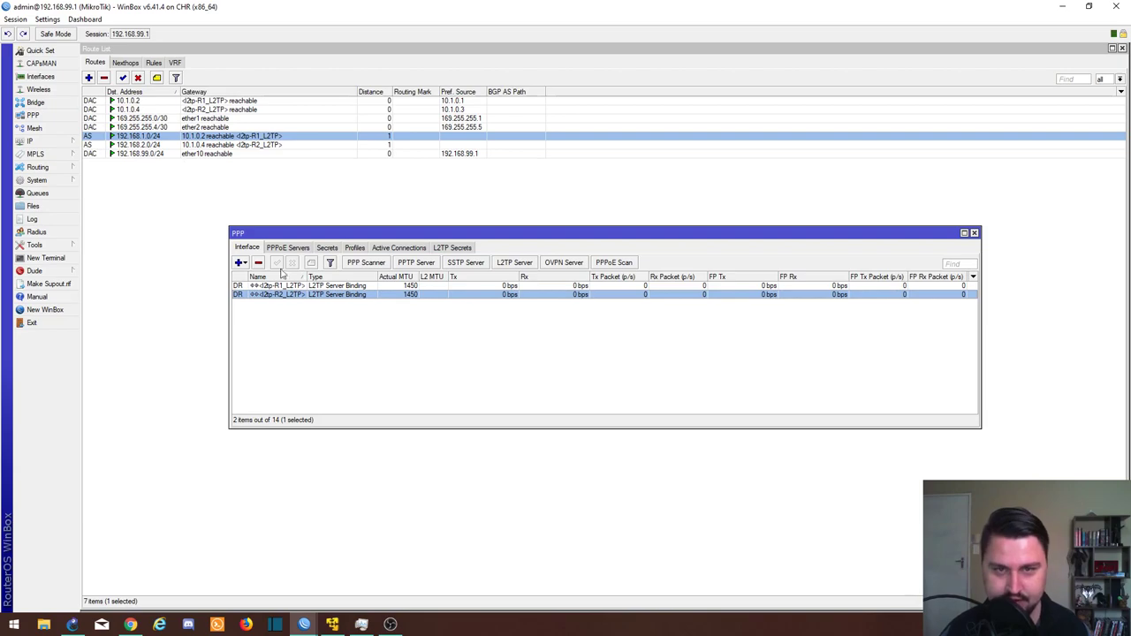
left_click(303, 624)
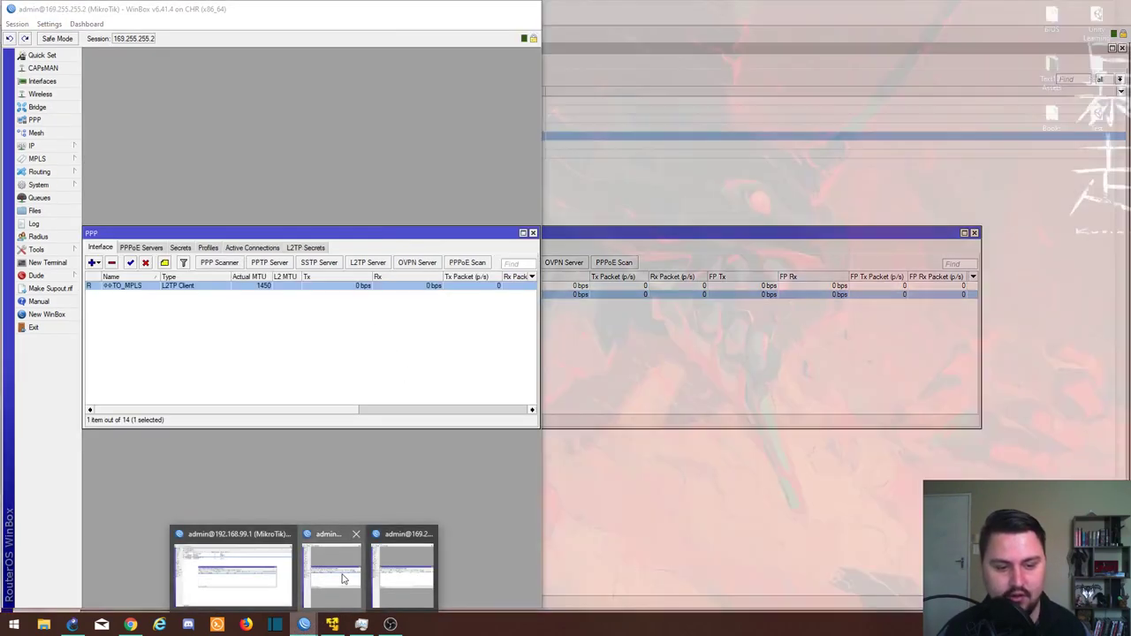
Step: Place the 169.255.255.2 session beside 169.255.255.6 and open its IP Routes list
left_click(395, 579)
left_click(395, 579)
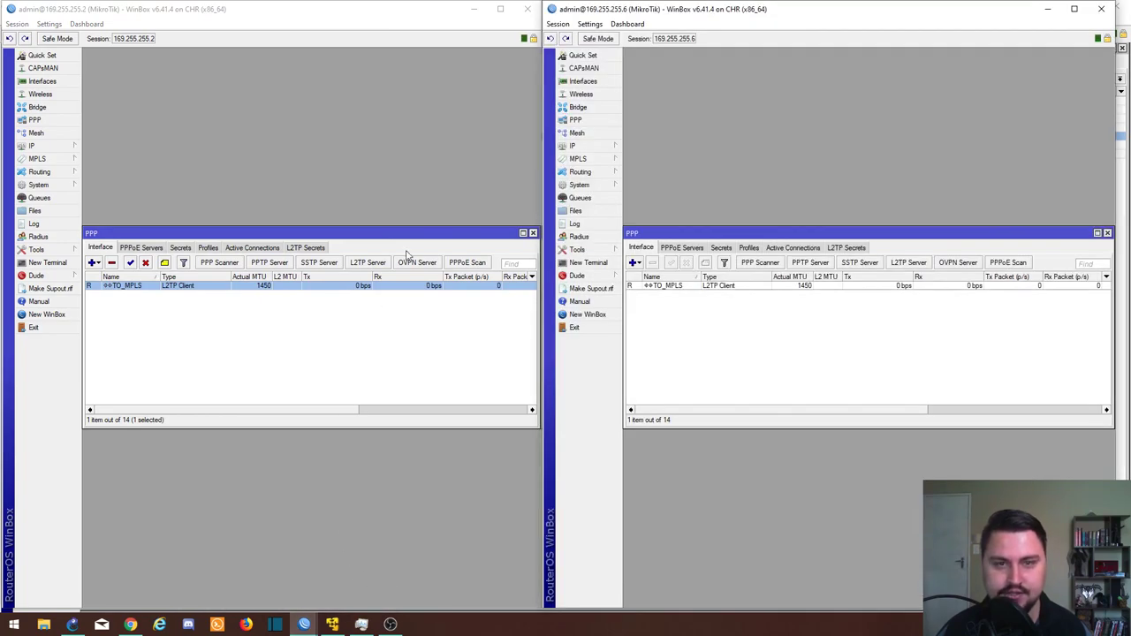
left_click(33, 146)
left_click(99, 315)
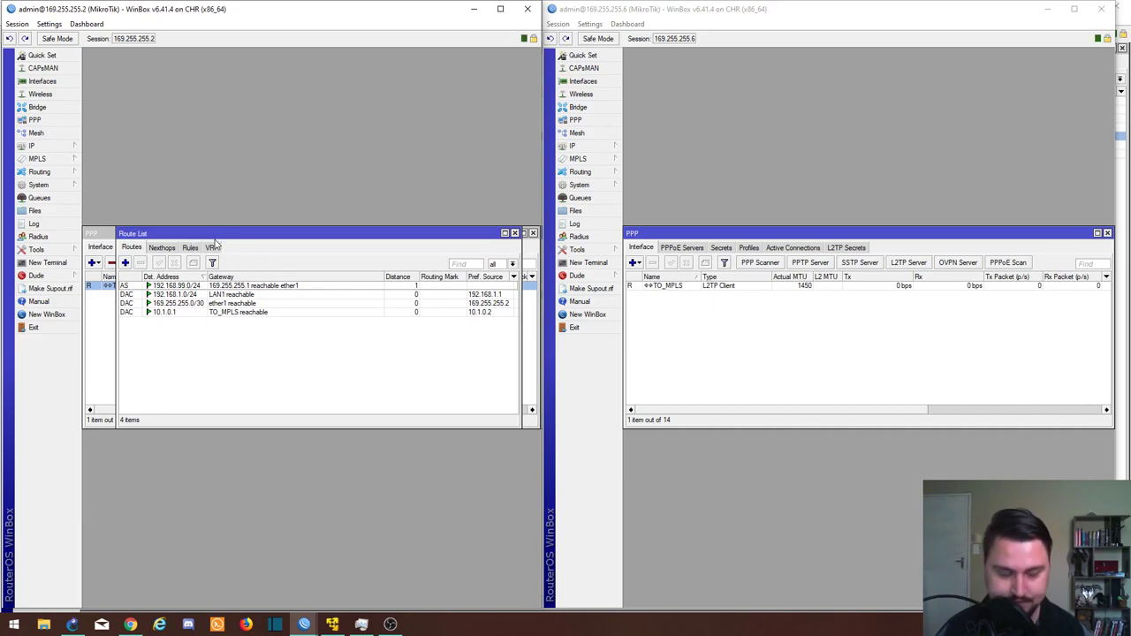
Step: Add a static route to 169.255.254.0/24 via gateway 169.255.255.1
left_click(125, 262)
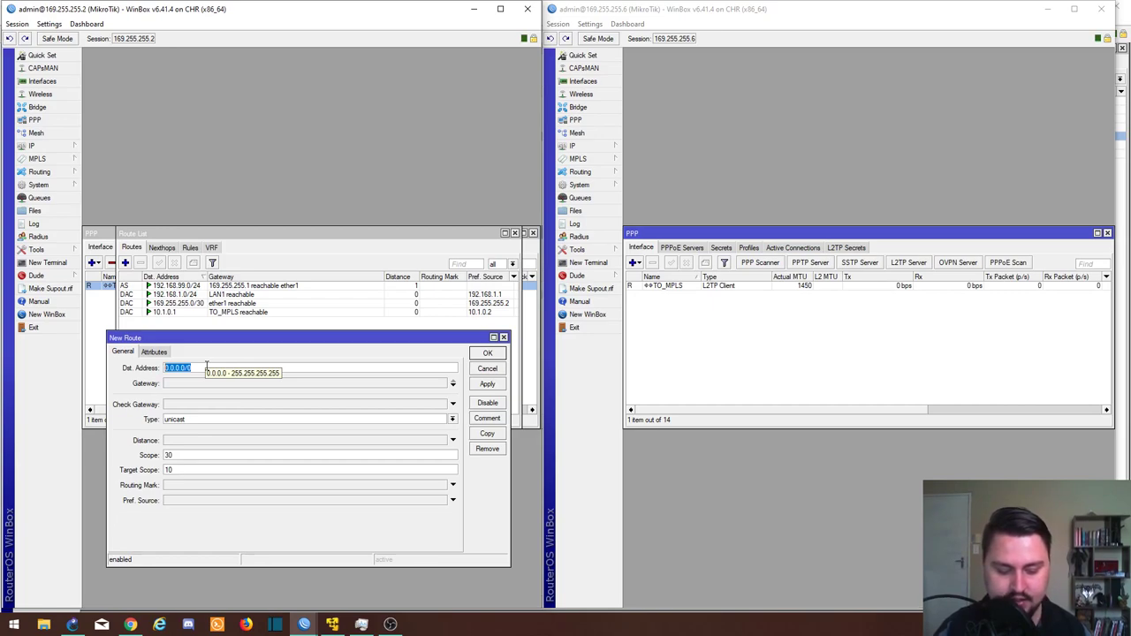
type("169.255.254.0")
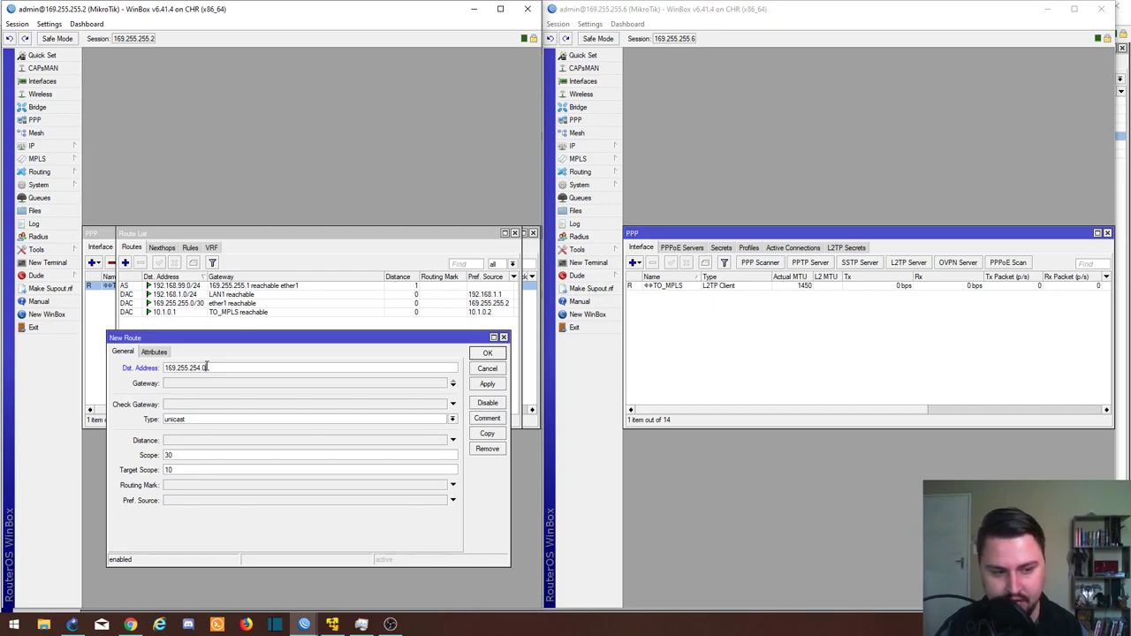
type("/24")
double_click(204, 368)
left_click(203, 367)
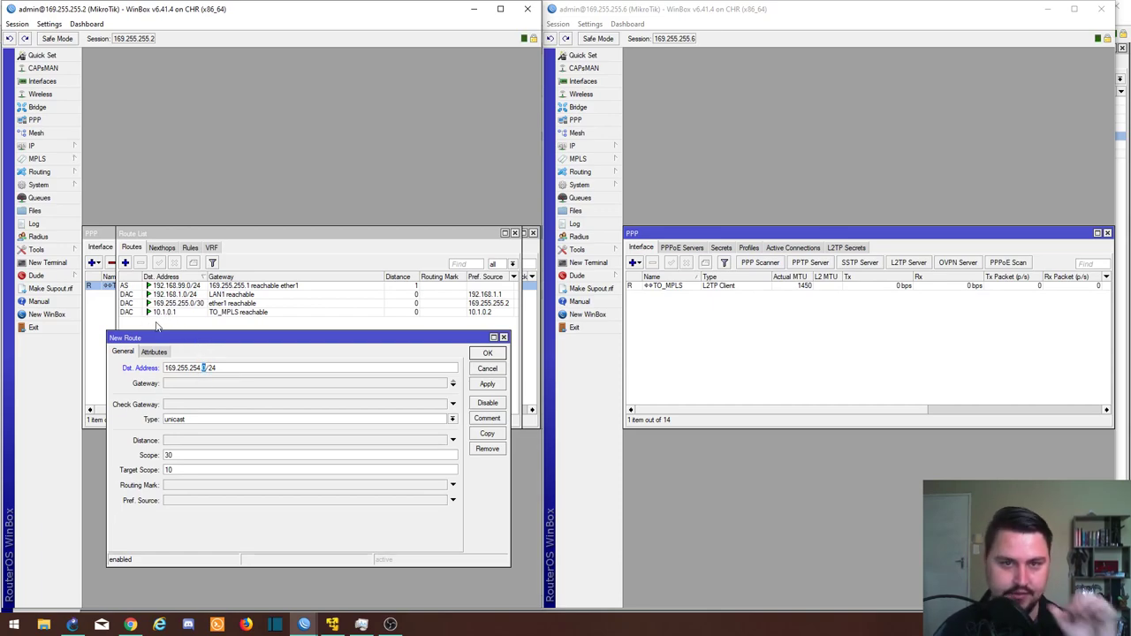
left_click(203, 384)
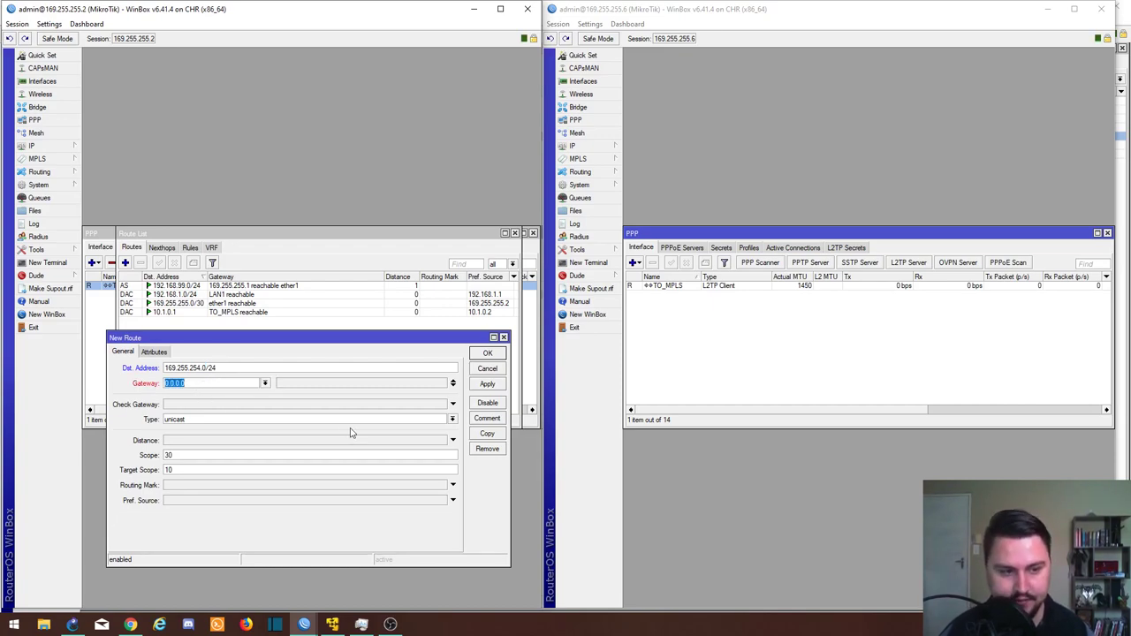
type("169.255.2")
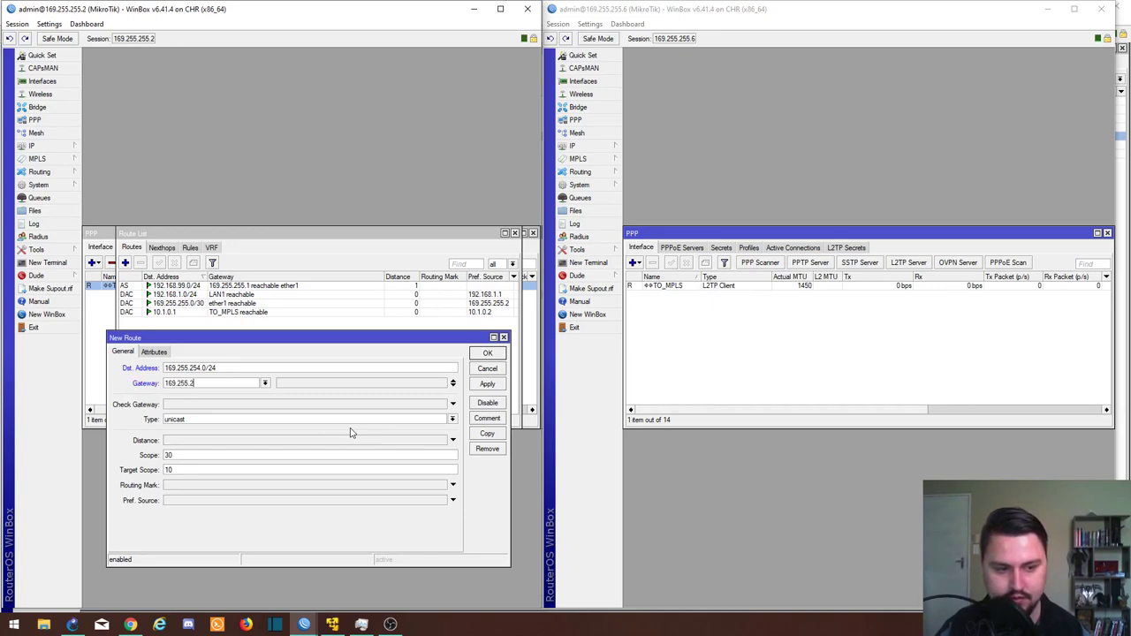
type("55.1")
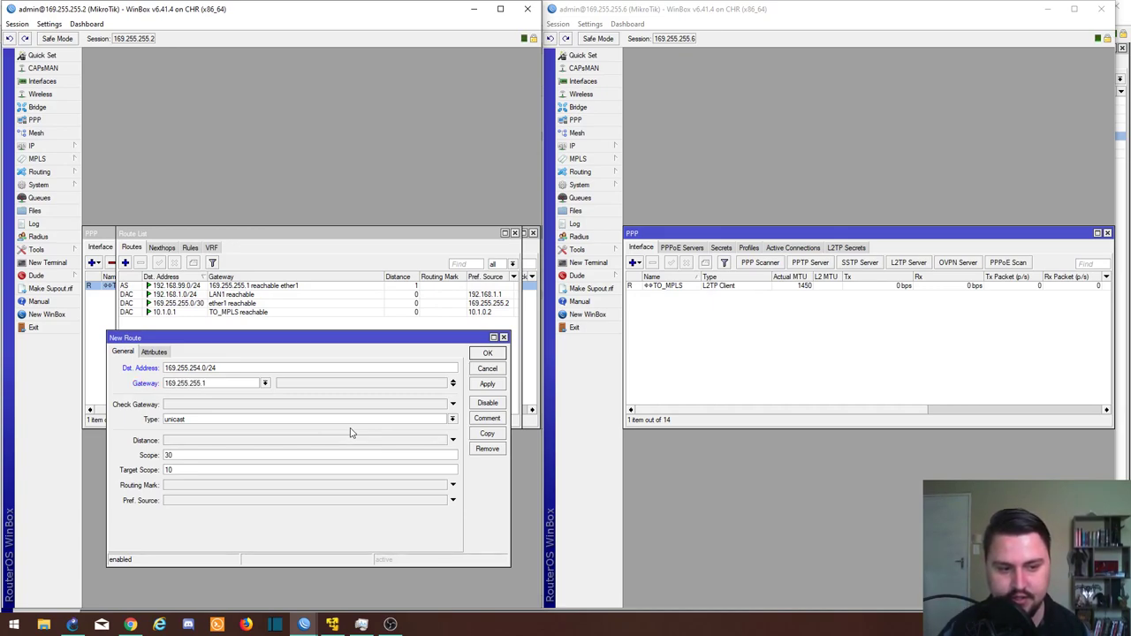
left_click(481, 380)
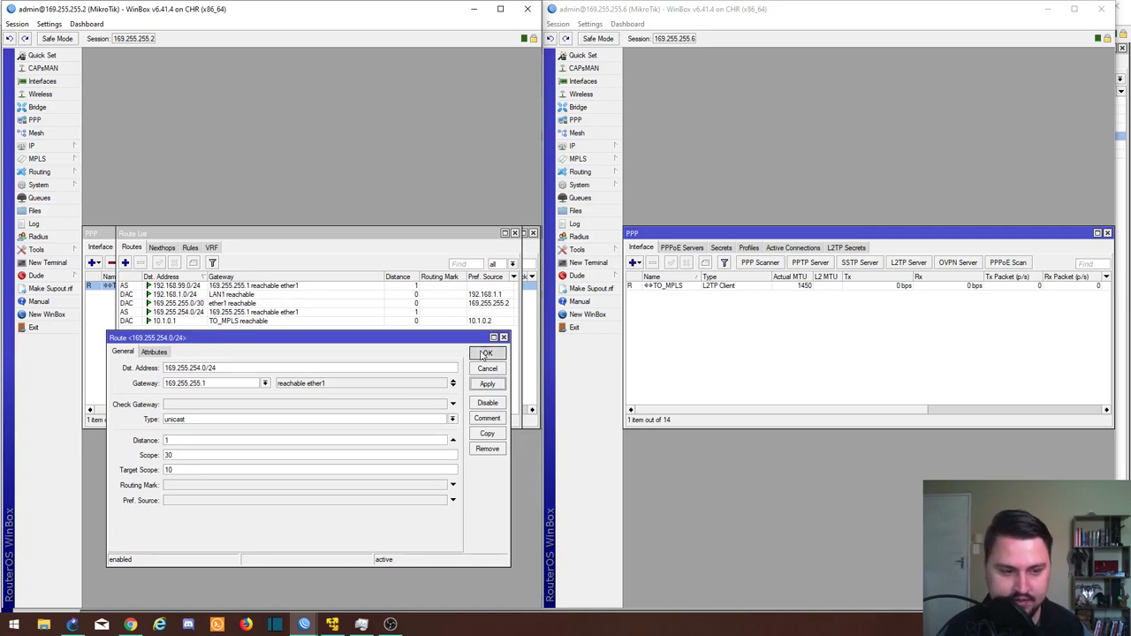
left_click(485, 354)
Step: Add a default route 0.0.0.0/0 via gateway 10.1.0.1
left_click(125, 262)
left_click(177, 383)
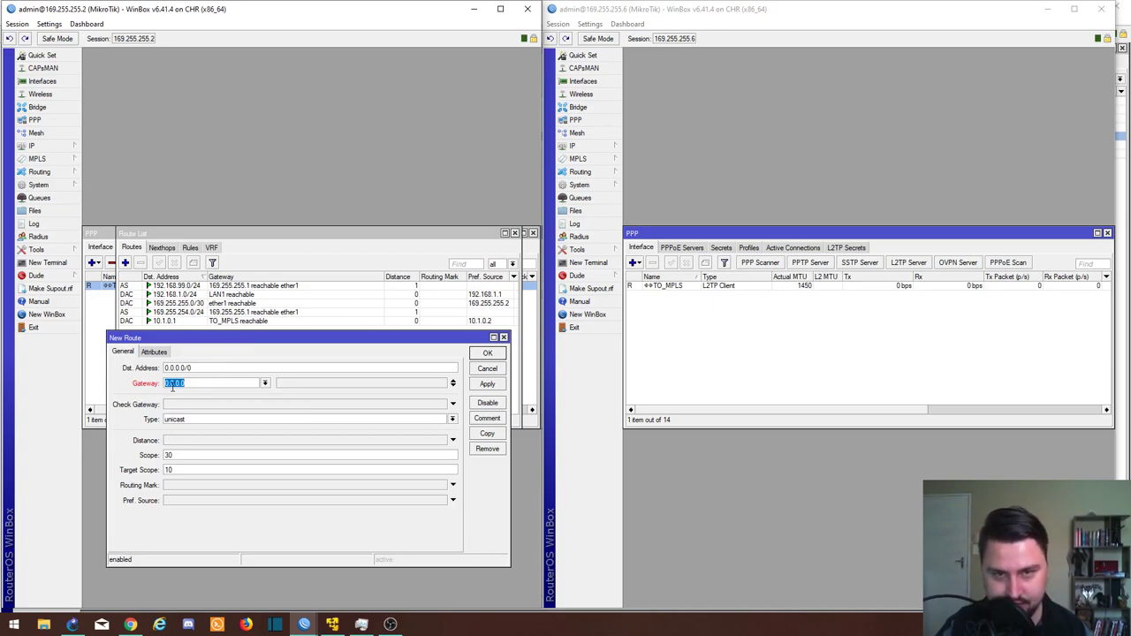
type("10.1.0")
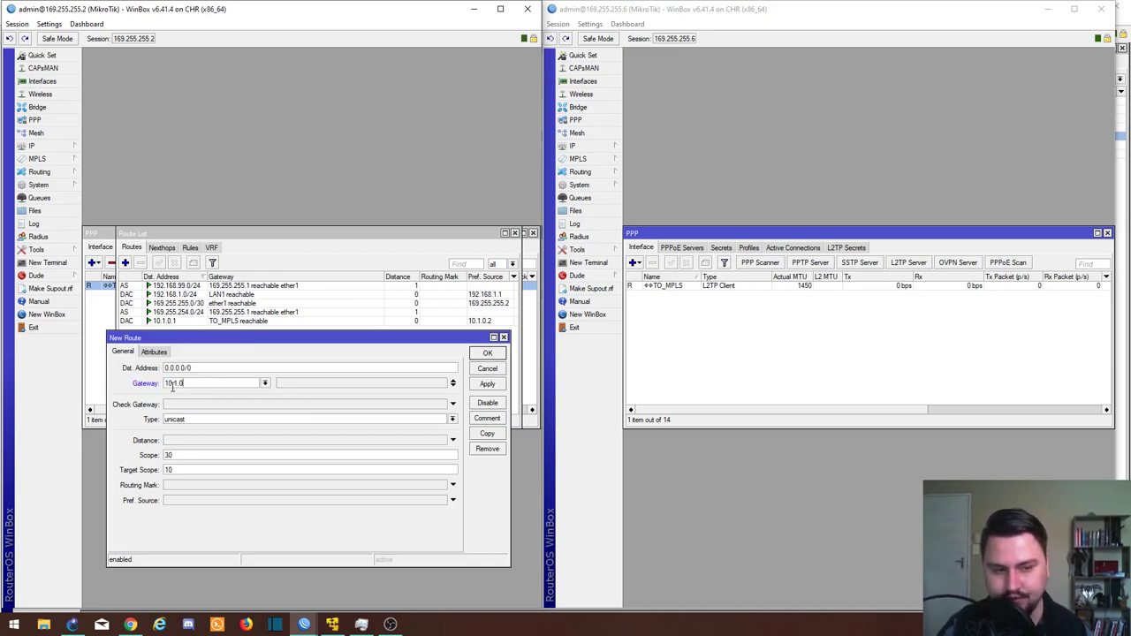
type(".1")
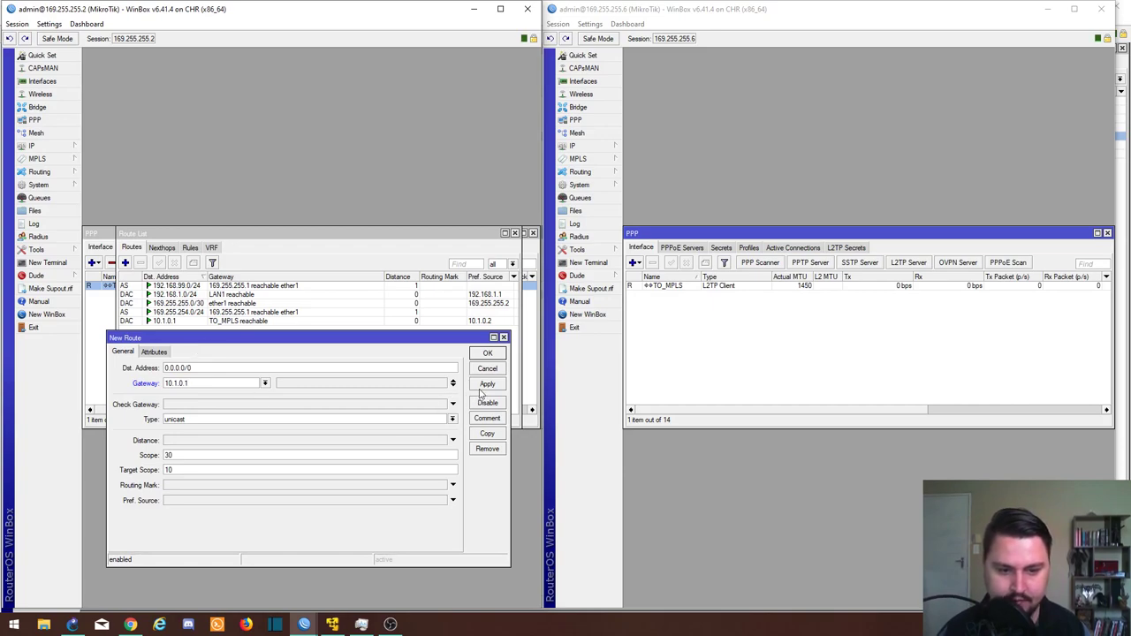
left_click(485, 384)
left_click(485, 355)
left_click(599, 149)
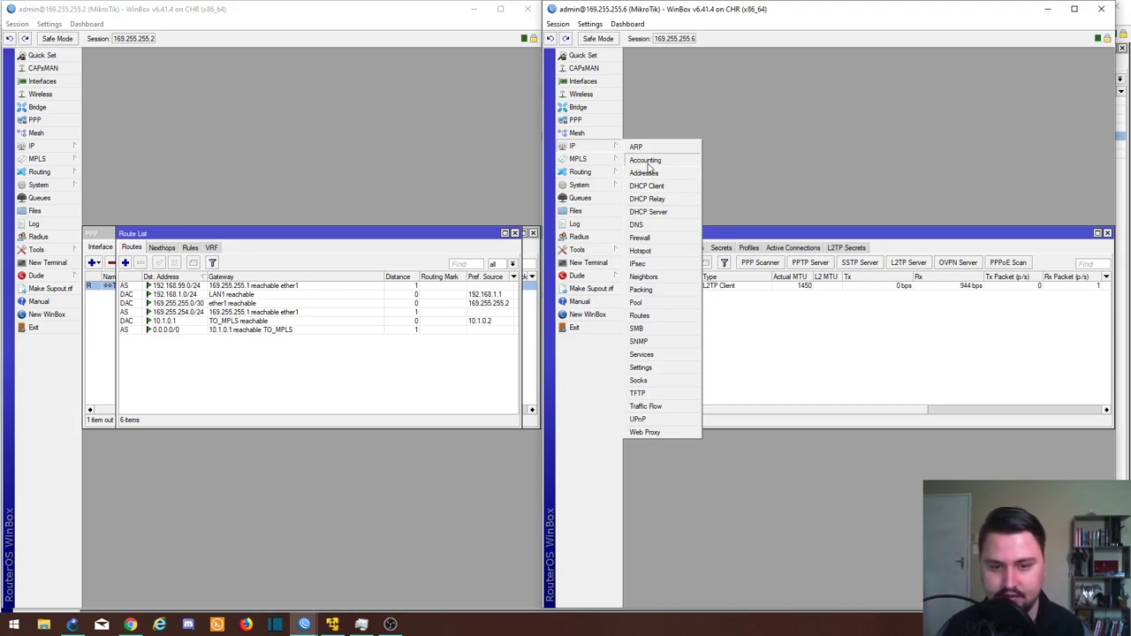
Step: On router 169.255.255.6, add default route 0.0.0.0/0 via gateway 10.1.0.3
left_click(654, 318)
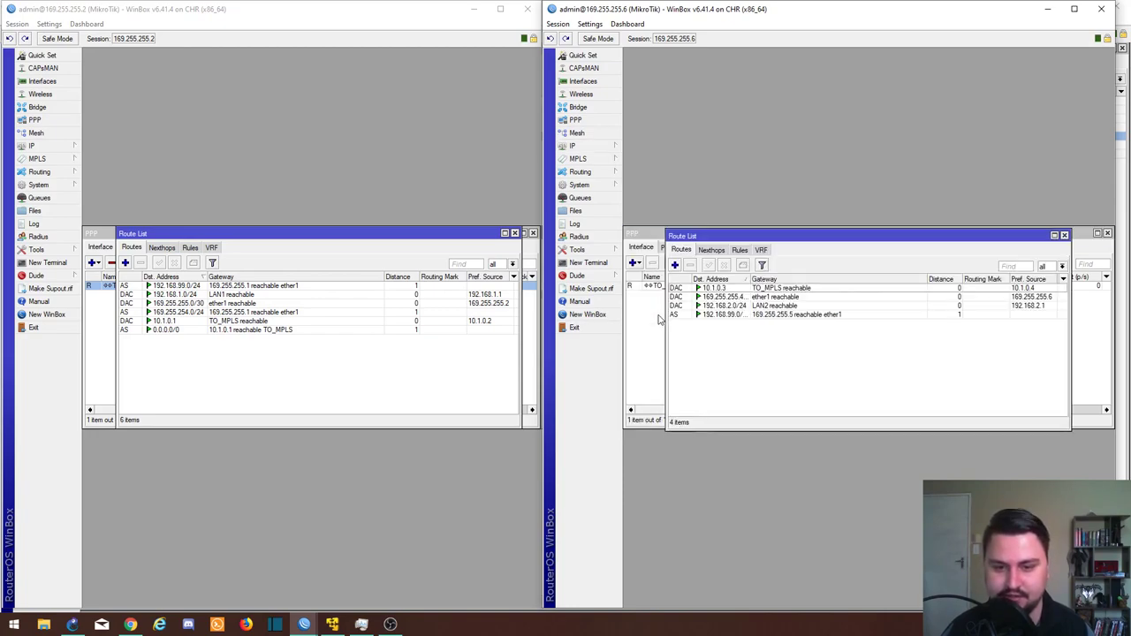
left_click(670, 263)
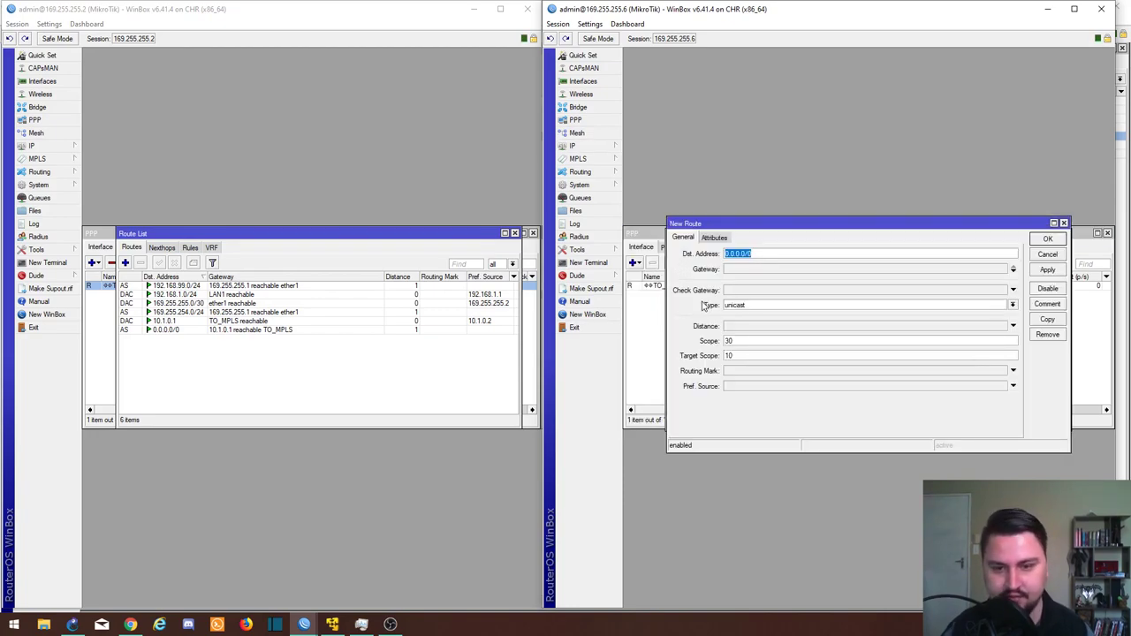
key("Tab")
type("1")
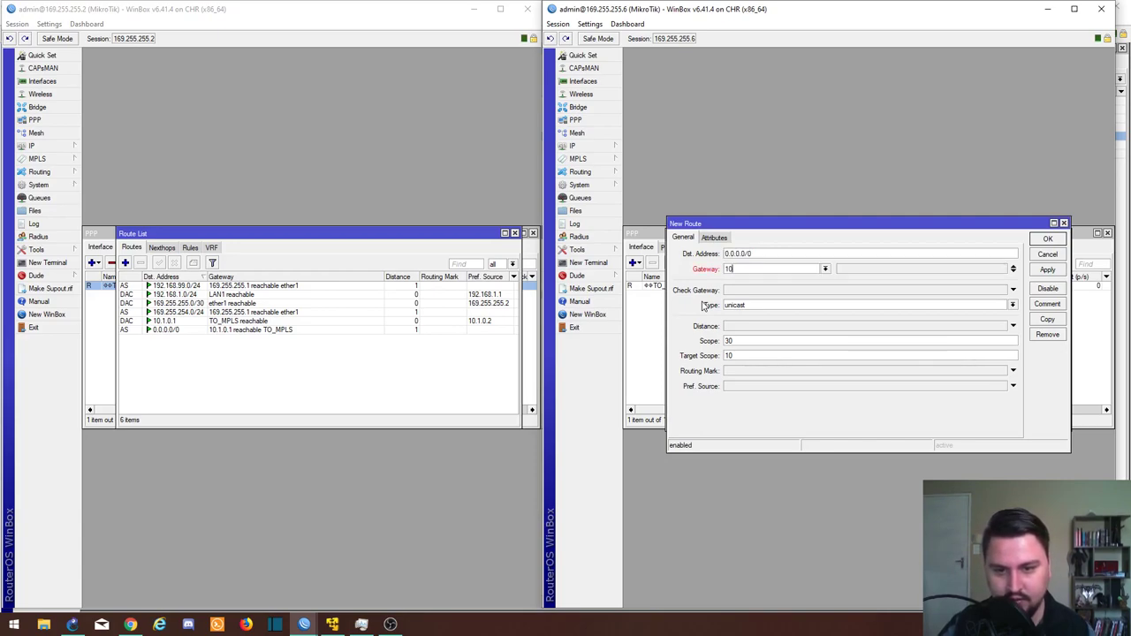
type("0.1")
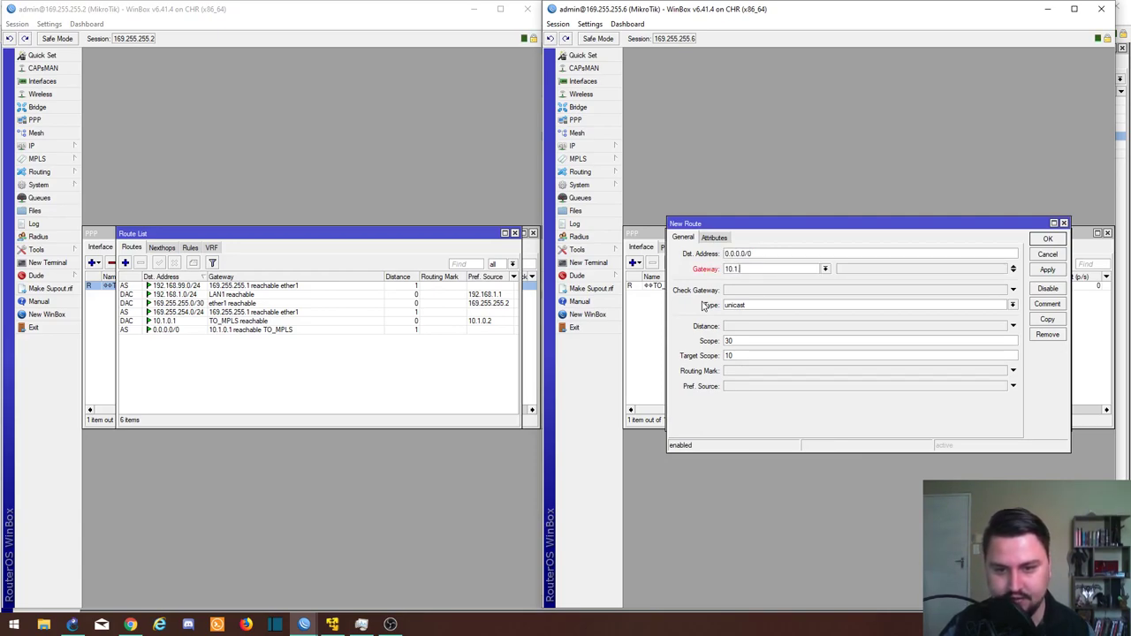
type(".0.4")
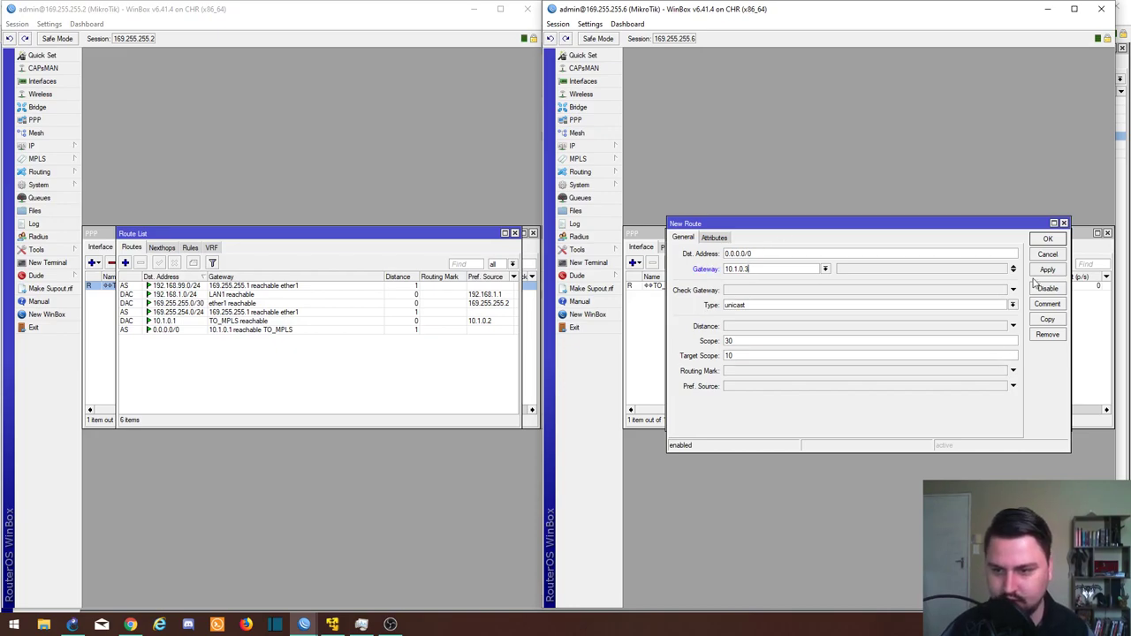
left_click(1043, 269)
left_click(1047, 238)
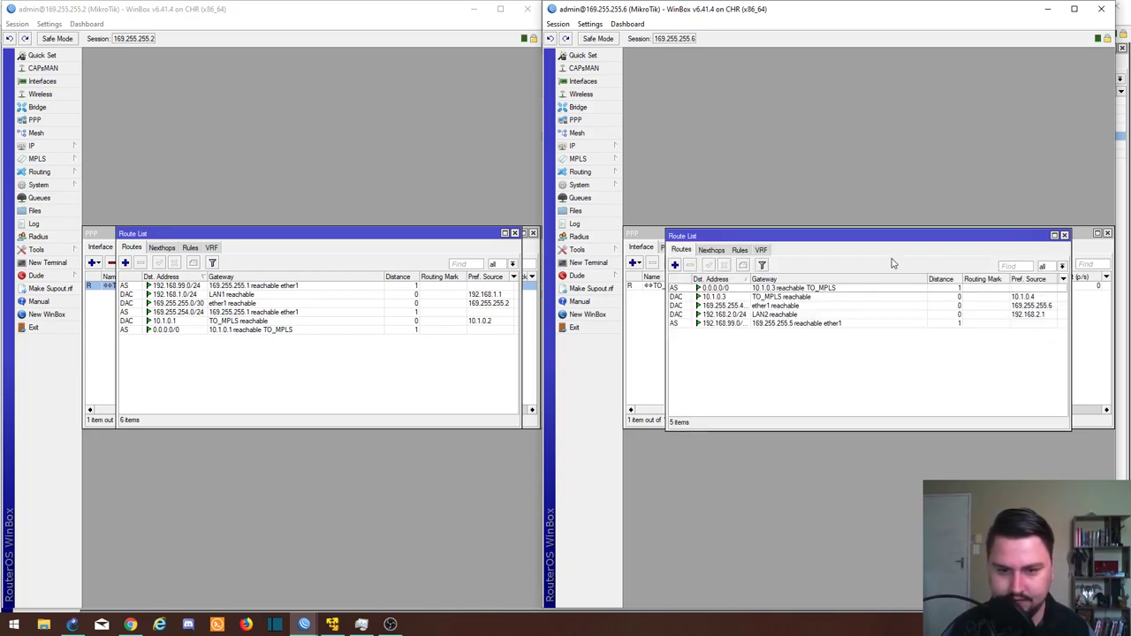
left_click(652, 367)
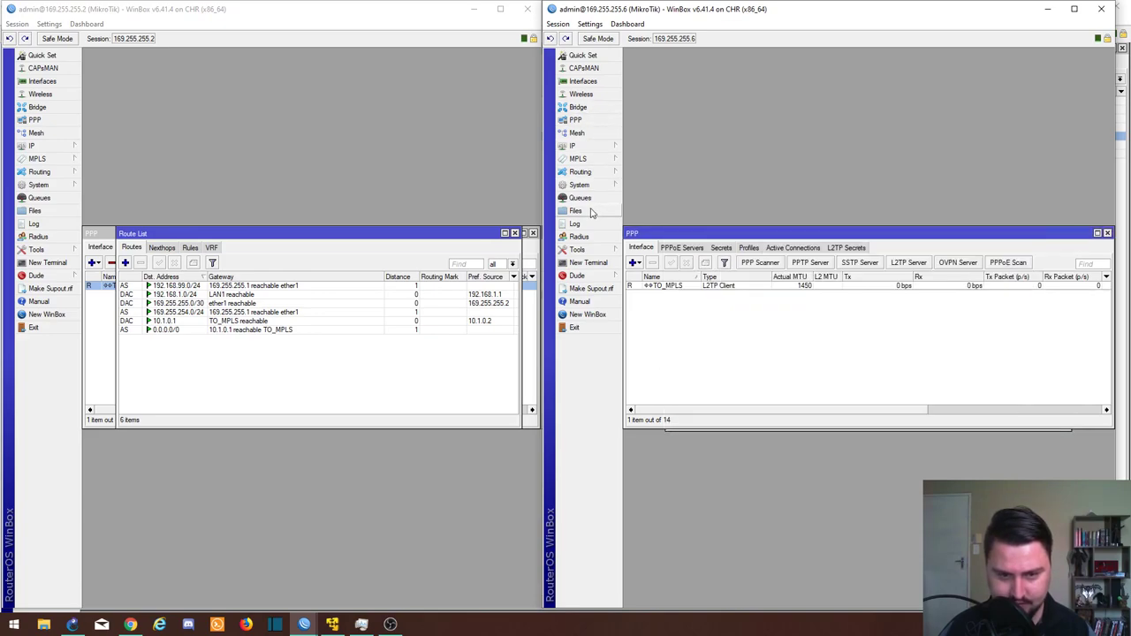
Step: Open terminals on both routers and ping 192.168.1.1 from 169.255.255.2
left_click(588, 263)
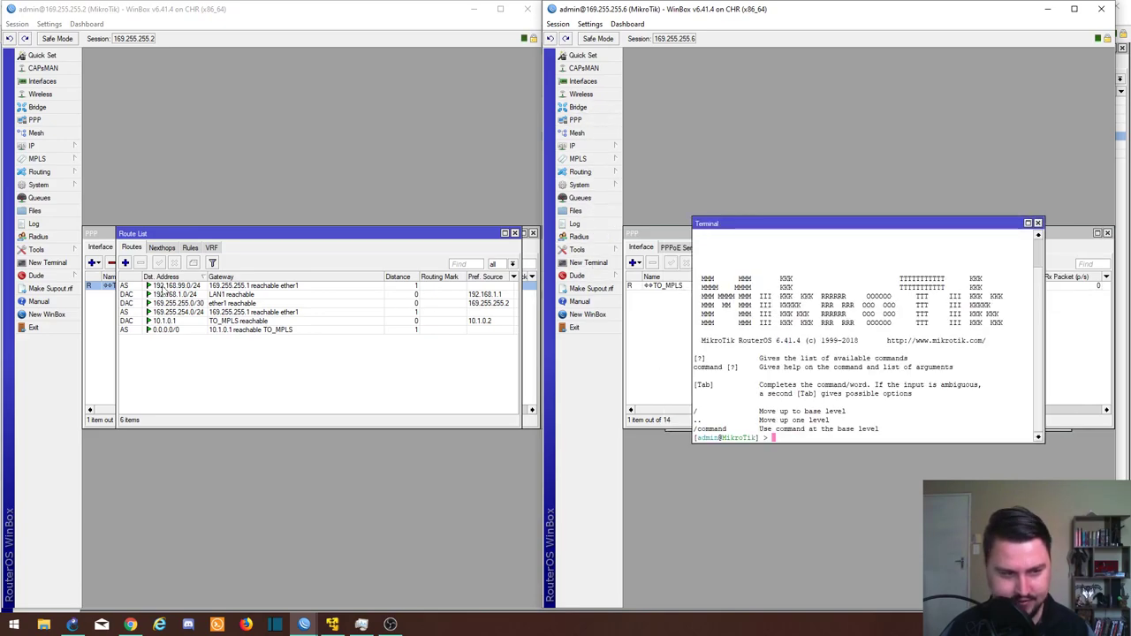
left_click(75, 264)
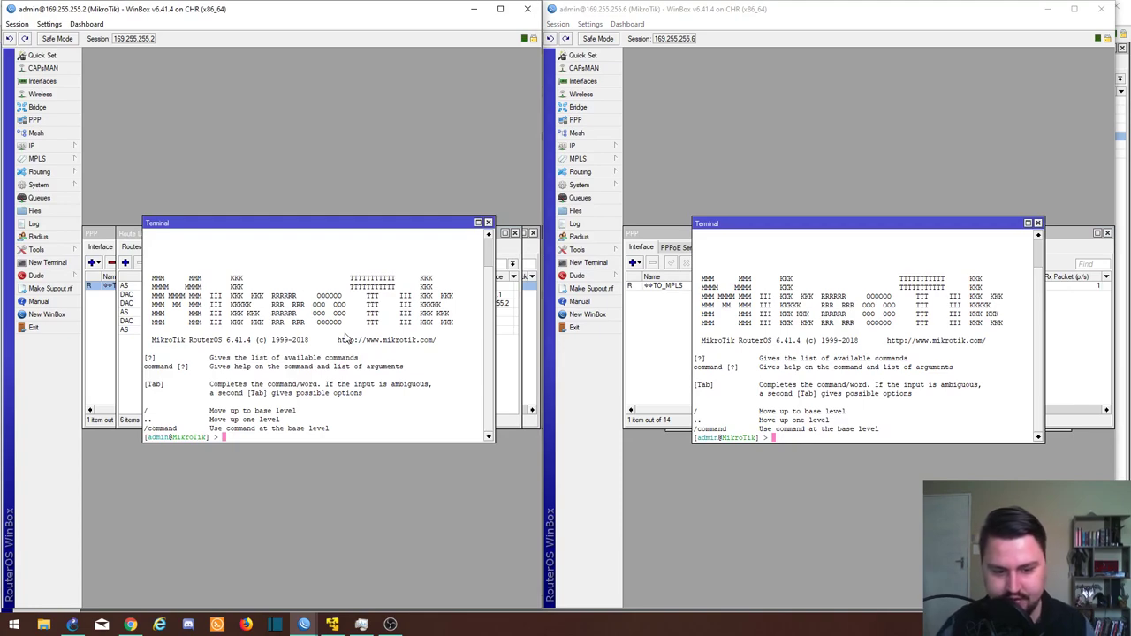
type("ping ")
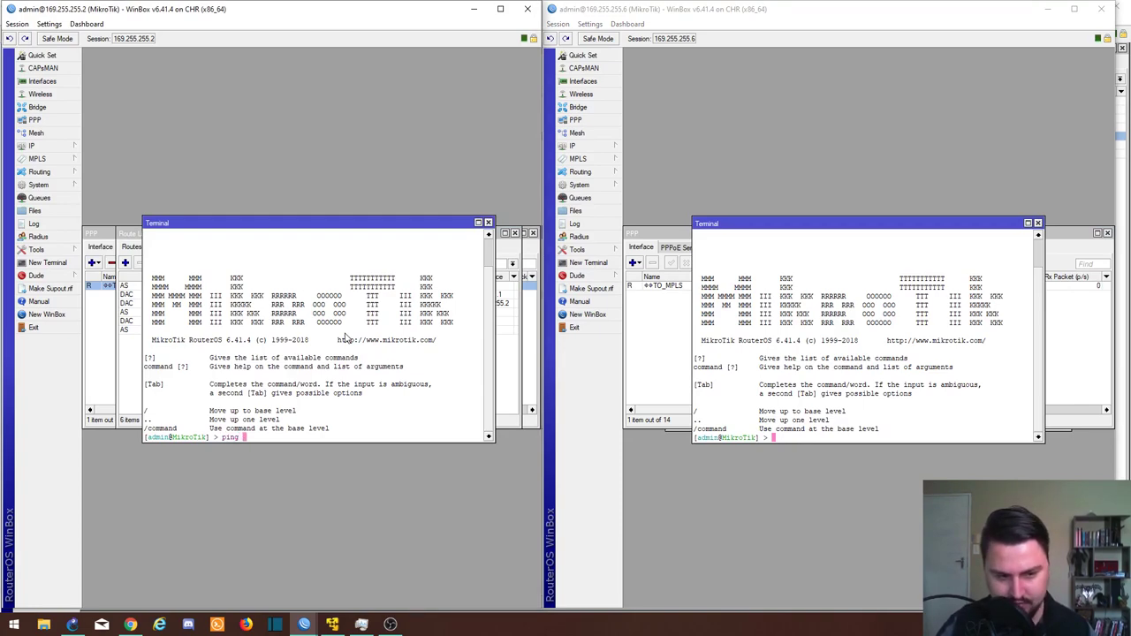
type("192.1")
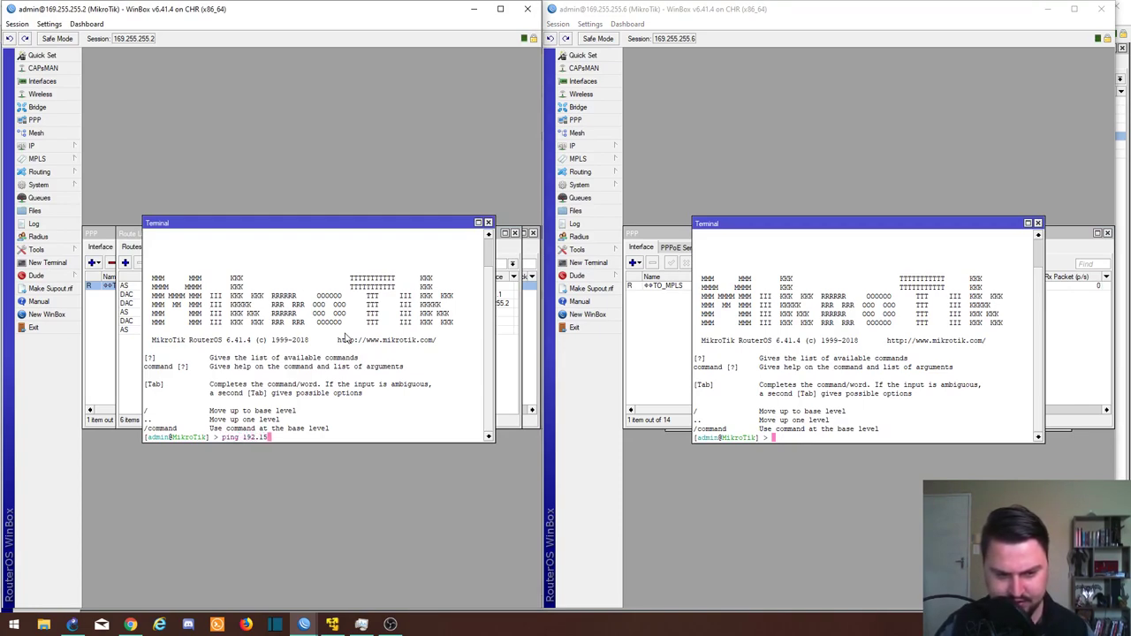
type("68.1.1")
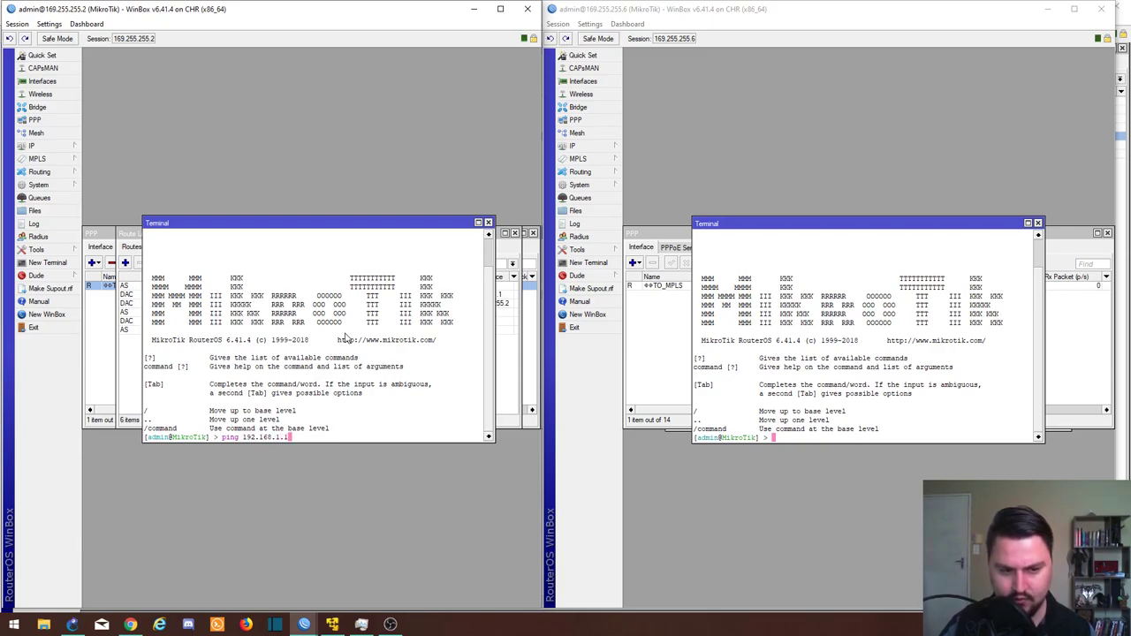
key("Return")
key("ctrl+c")
Step: Ping 192.168.2.1 from the same terminal to confirm the second LAN is reachable
key("Up")
key("Left")
key("Left")
key("BackSpace")
type("2")
key("Return")
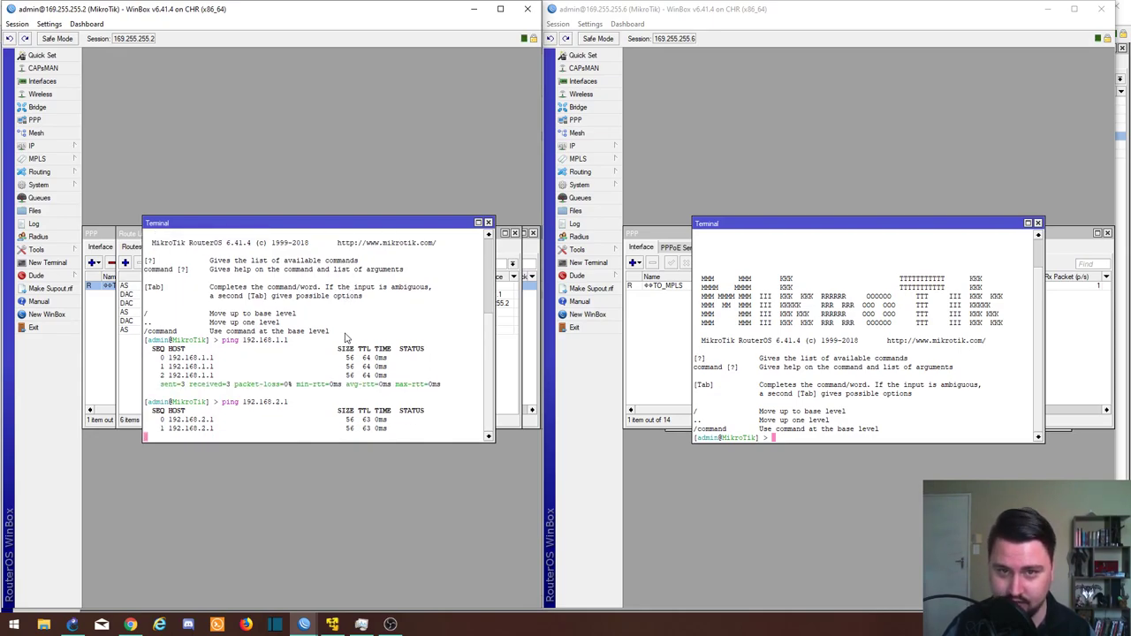
key("ctrl+c")
left_click(794, 378)
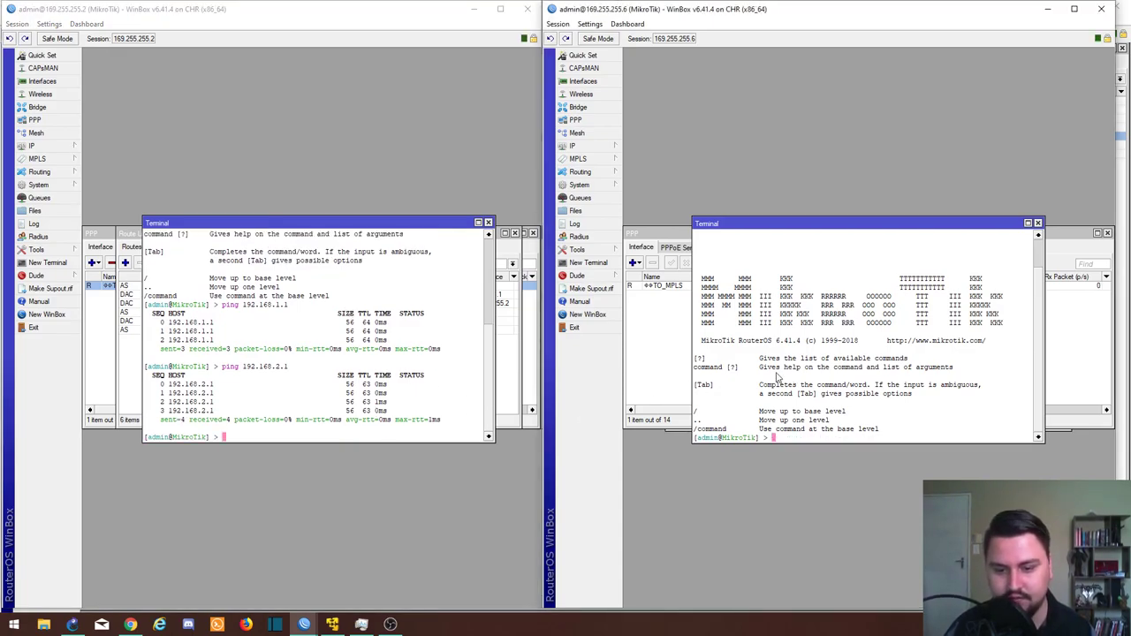